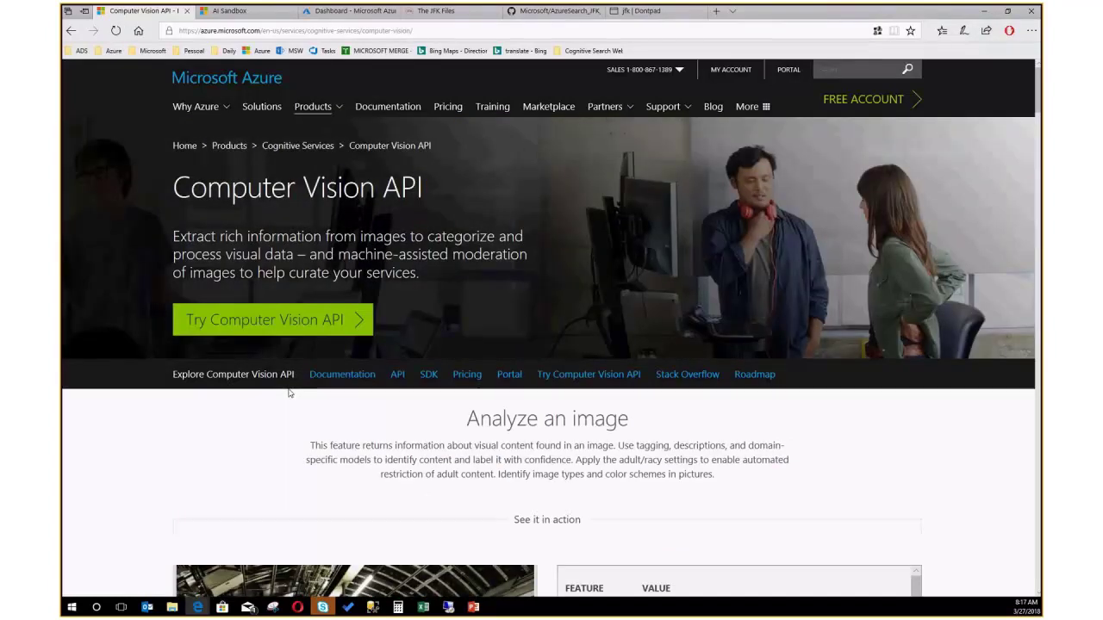
Step: Run the Analyze an image demo on the sample photo of the smiling family group
scroll(289, 393, "down", 2)
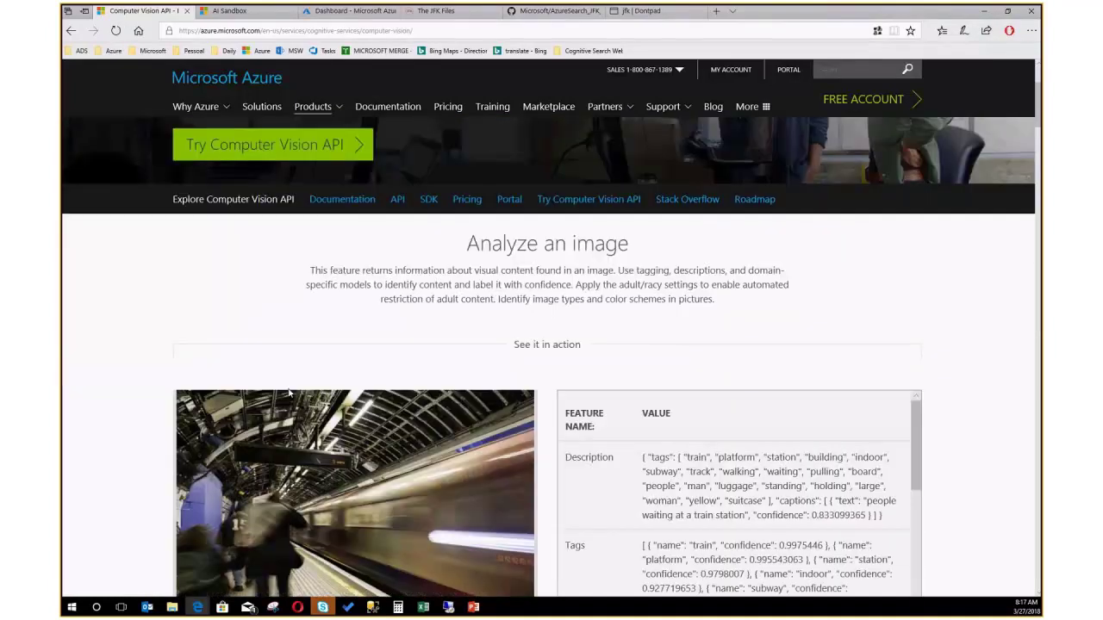
scroll(289, 393, "down", 1)
scroll(289, 393, "down", 2)
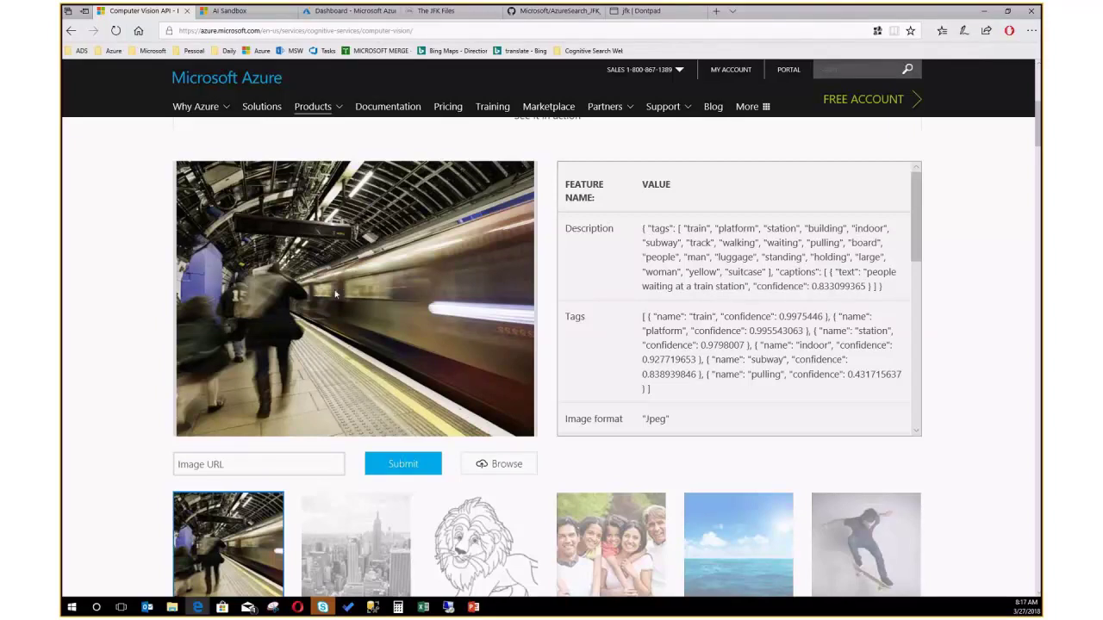
scroll(336, 295, "down", 2)
left_click(617, 404)
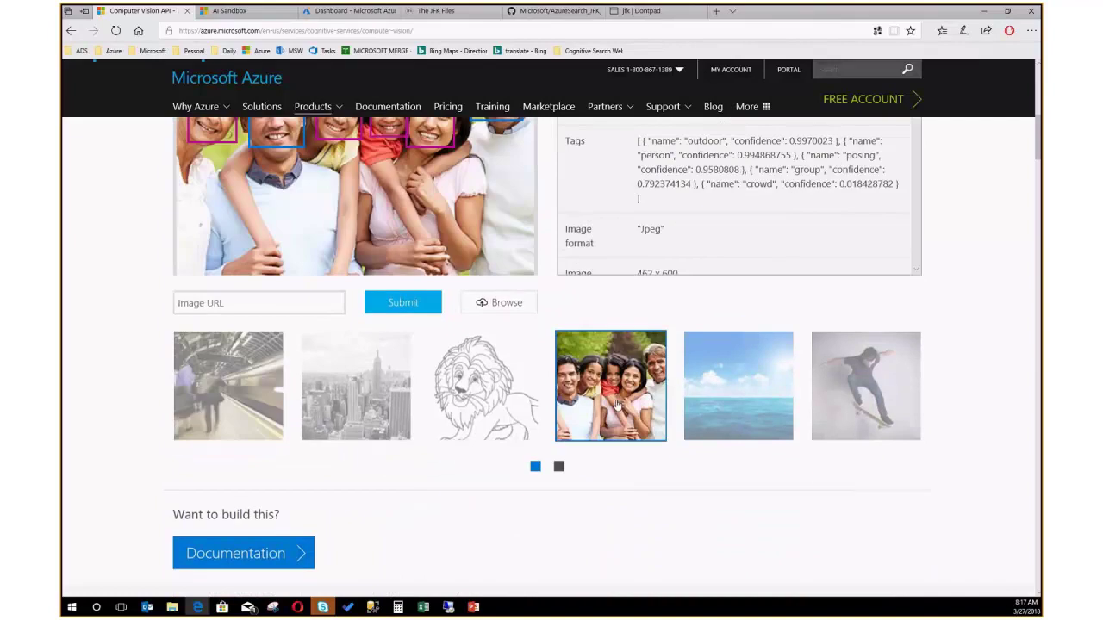
scroll(617, 405, "up", 2)
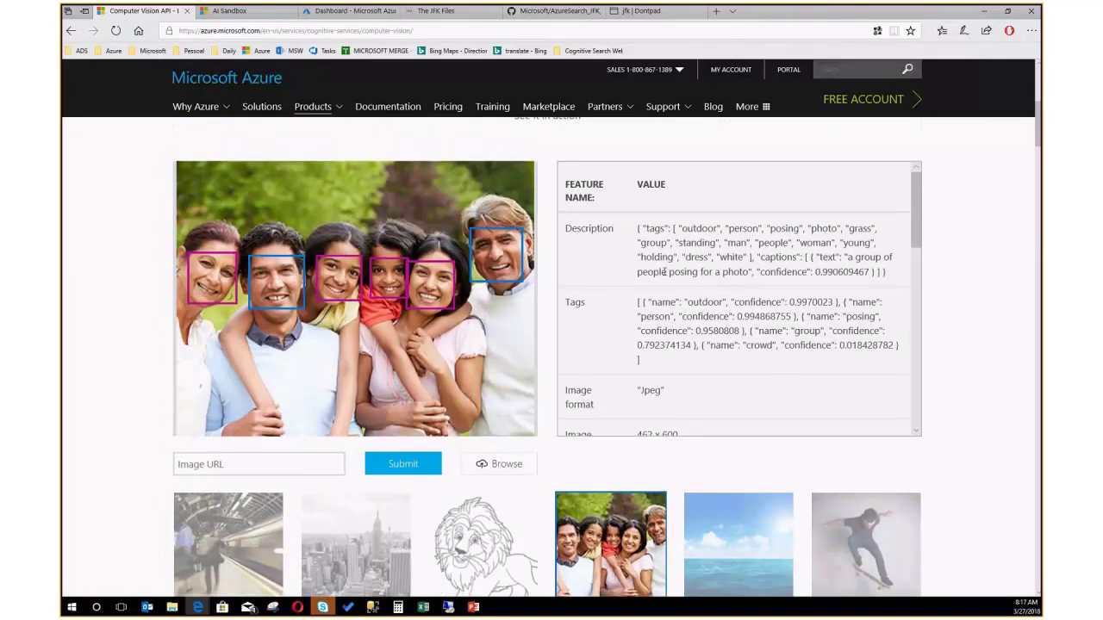
Step: Review the group photo's analysis features, from tags and image format through the adult and racy content scores
mouse_move(441, 280)
scroll(613, 345, "down", 5)
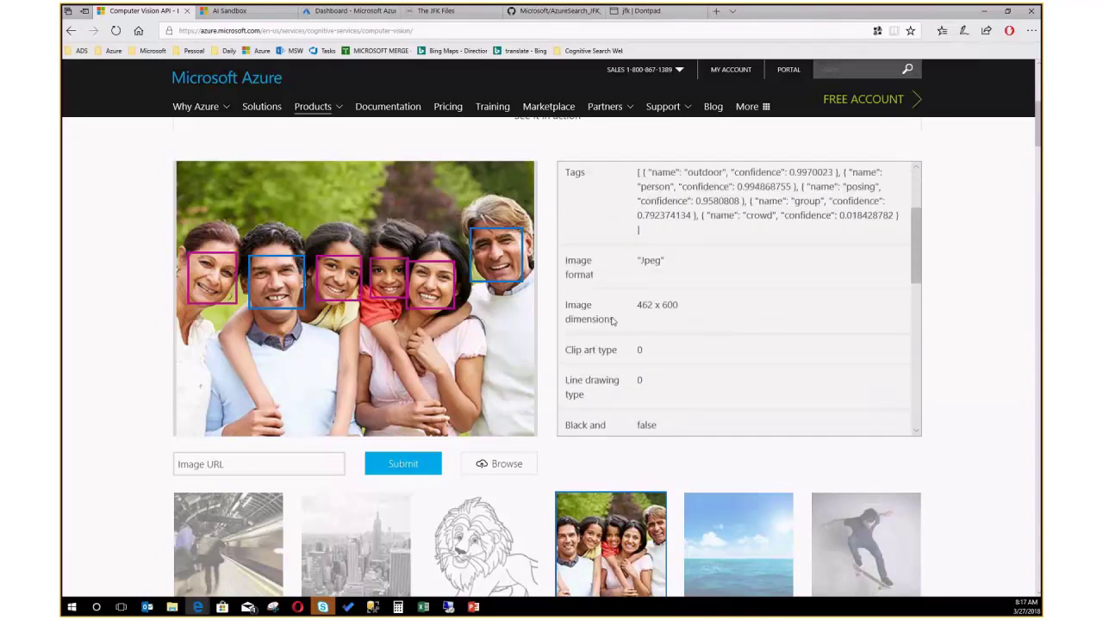
scroll(613, 321, "down", 2)
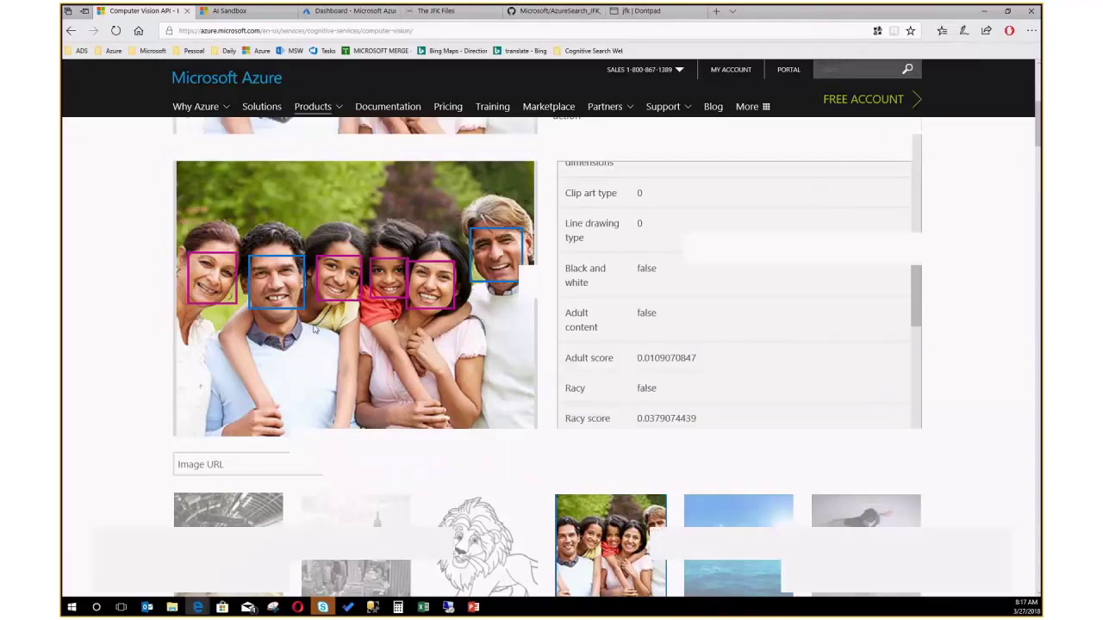
Step: Upload Capture.PNG to the Read text in images demo and display its recognition result as JSON
scroll(314, 328, "down", 3)
scroll(315, 328, "down", 3)
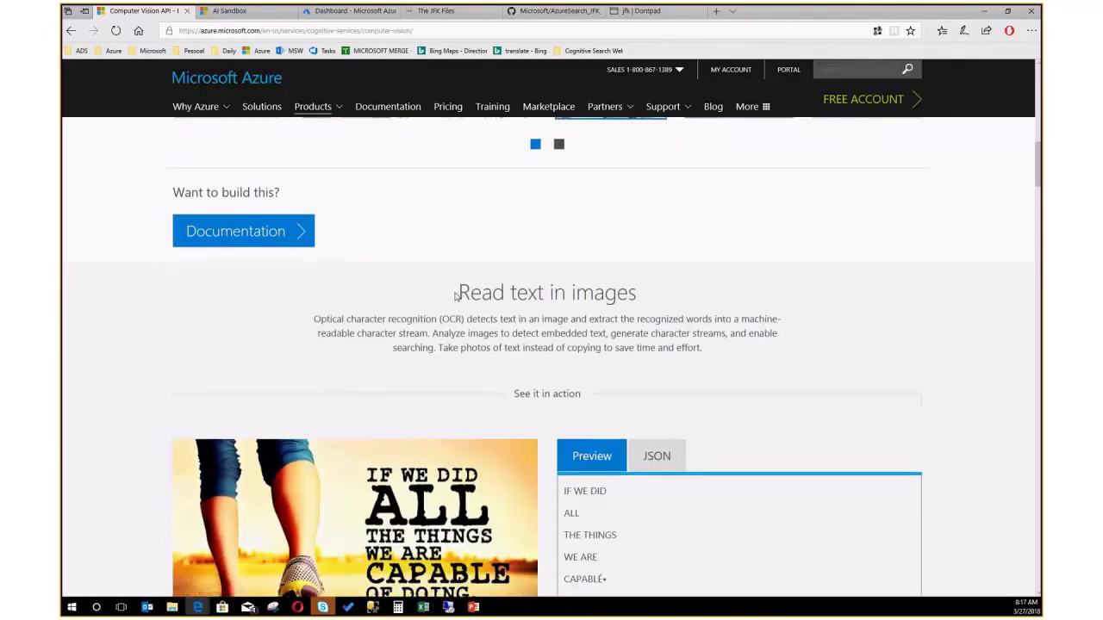
scroll(456, 295, "down", 1)
scroll(456, 295, "down", 1)
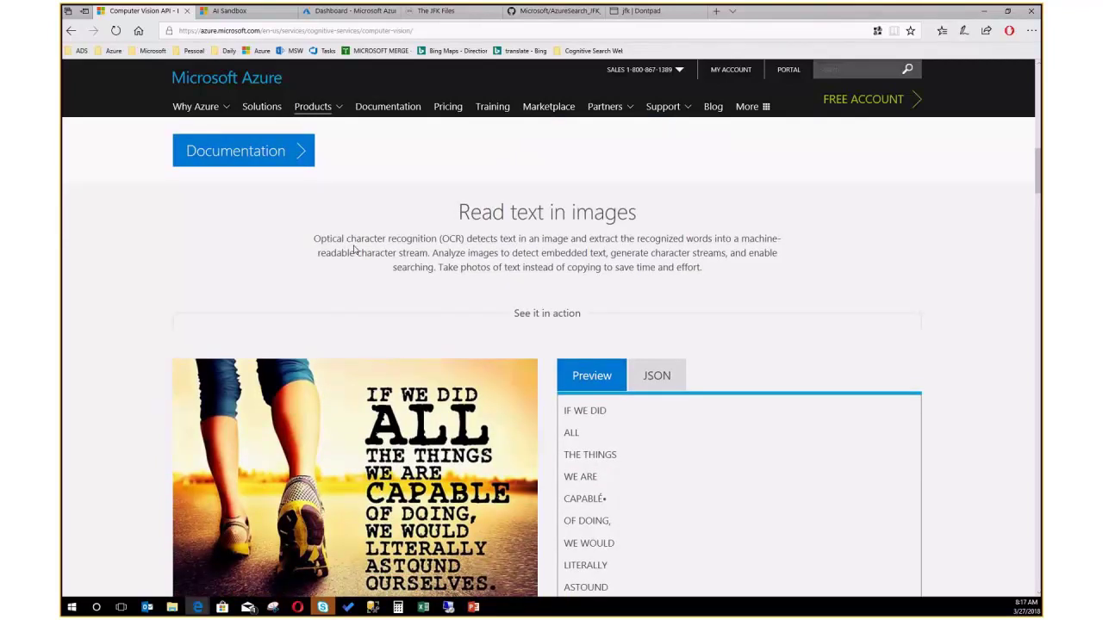
scroll(354, 249, "down", 2)
scroll(353, 249, "down", 1)
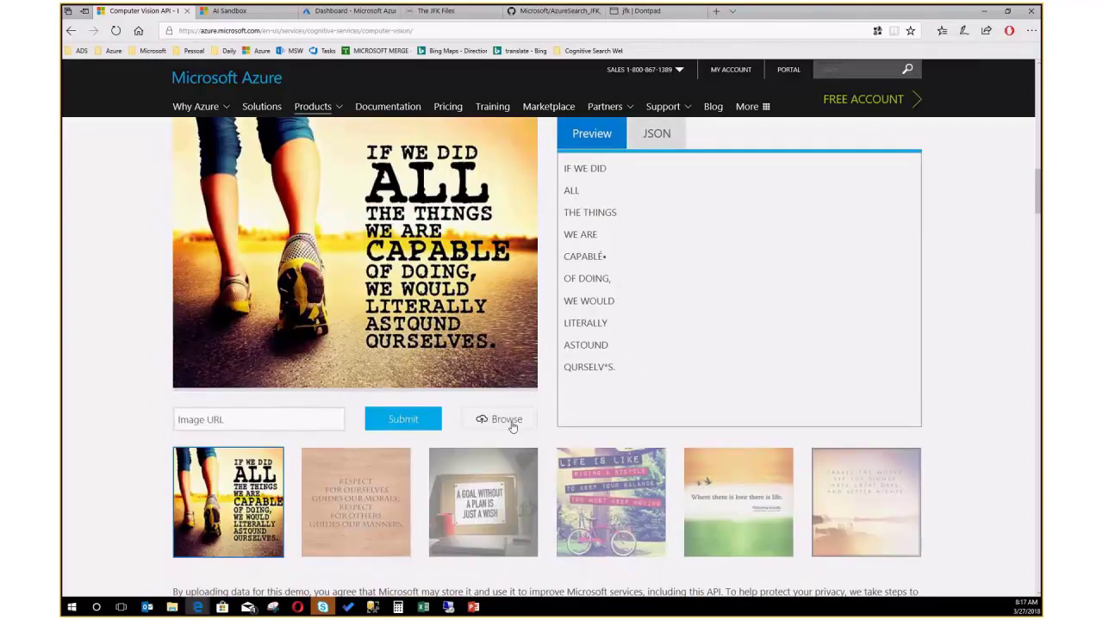
left_click(505, 419)
double_click(349, 89)
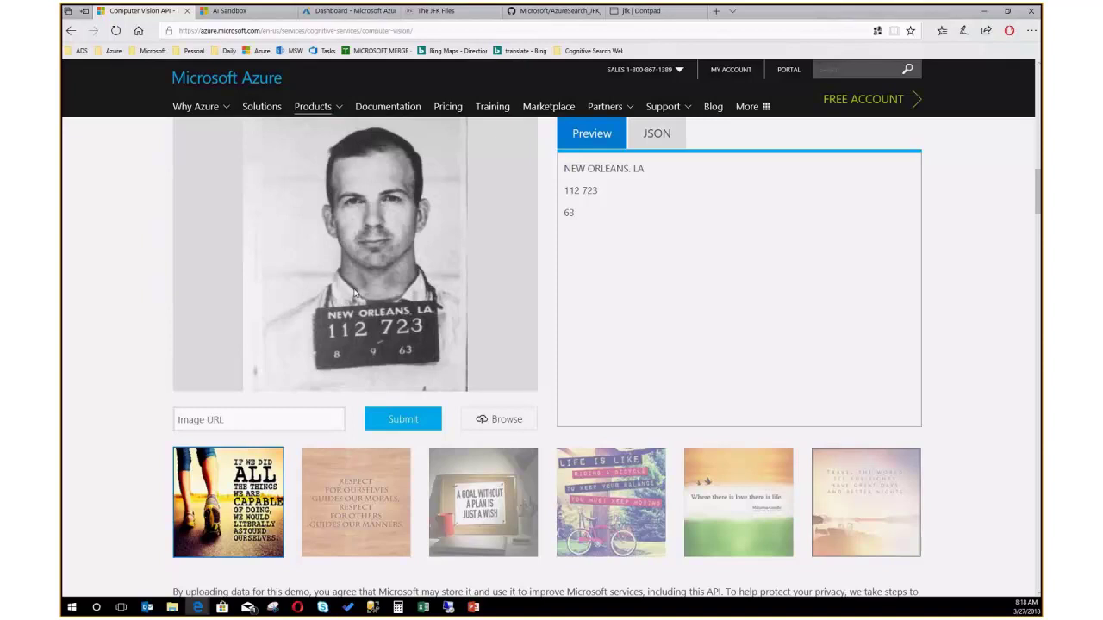
scroll(354, 293, "up", 1)
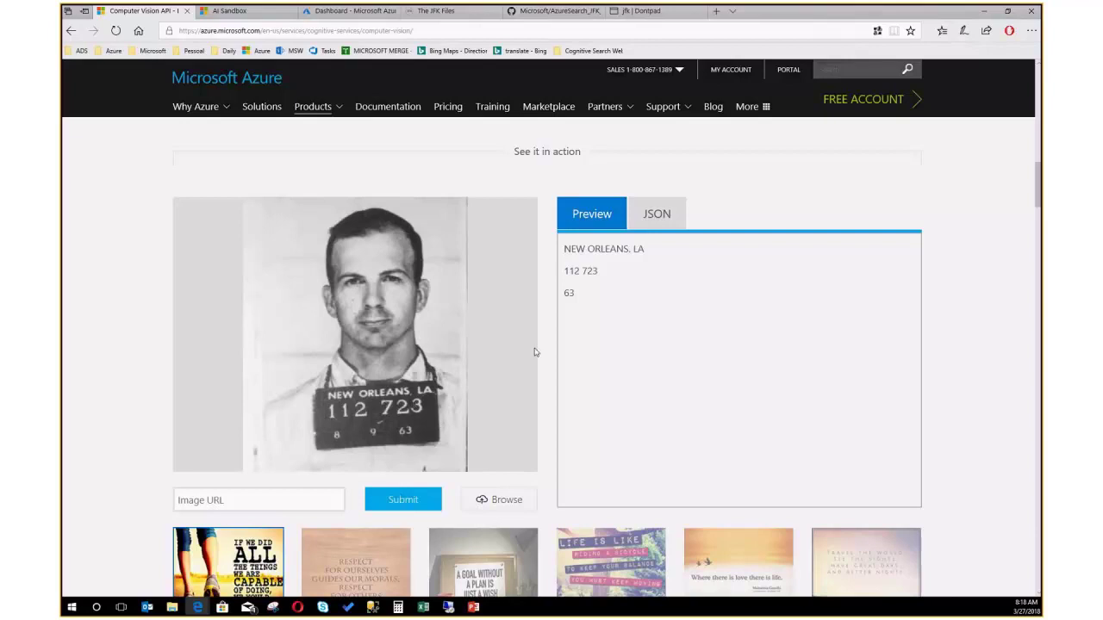
left_click(659, 212)
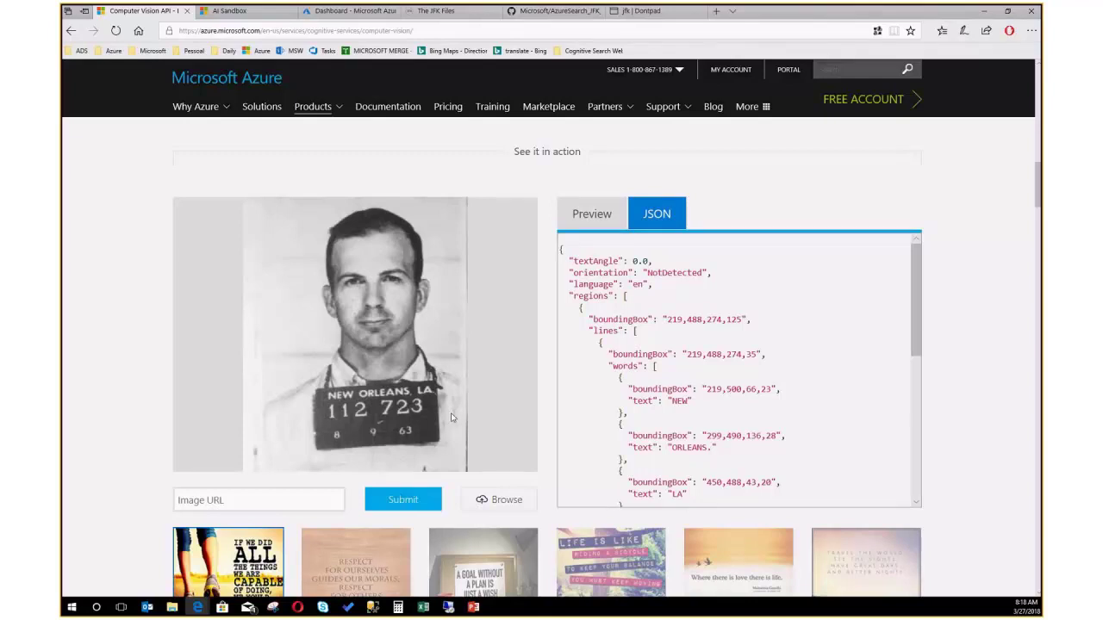
Step: Upload Capture 2.PNG to the handwritten text recognition demo
scroll(451, 418, "down", 2)
scroll(450, 418, "down", 1)
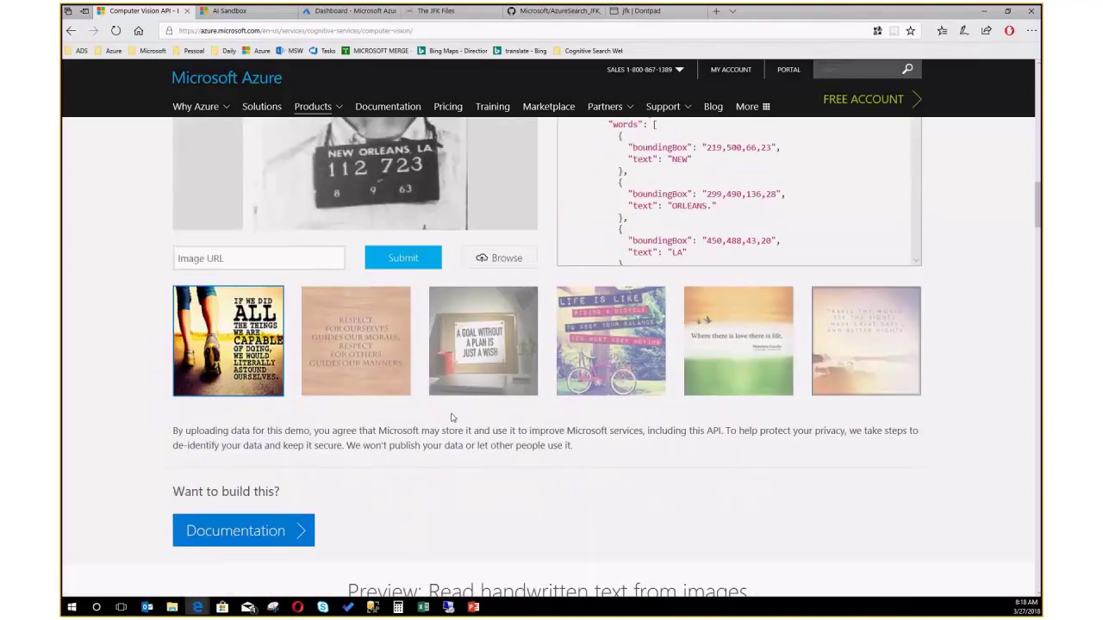
scroll(451, 418, "down", 5)
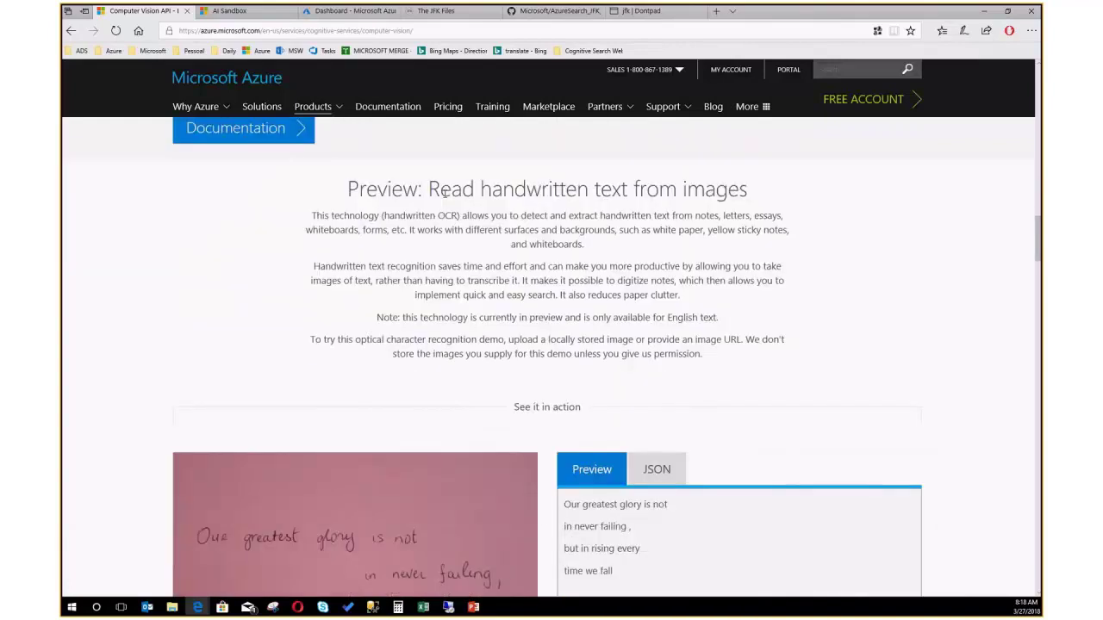
scroll(445, 191, "down", 3)
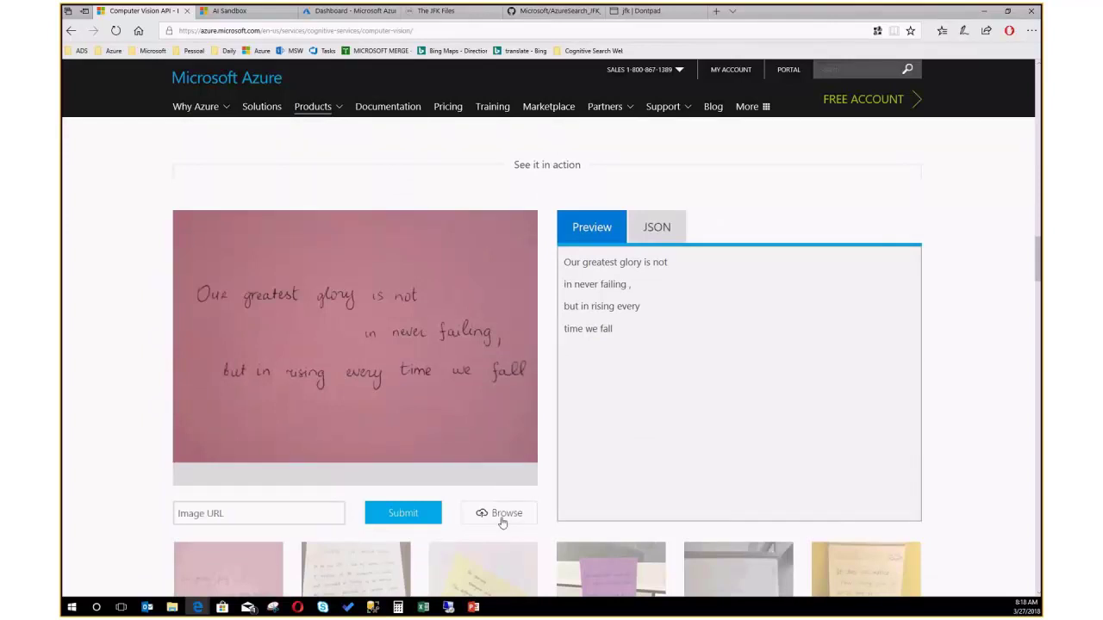
left_click(502, 513)
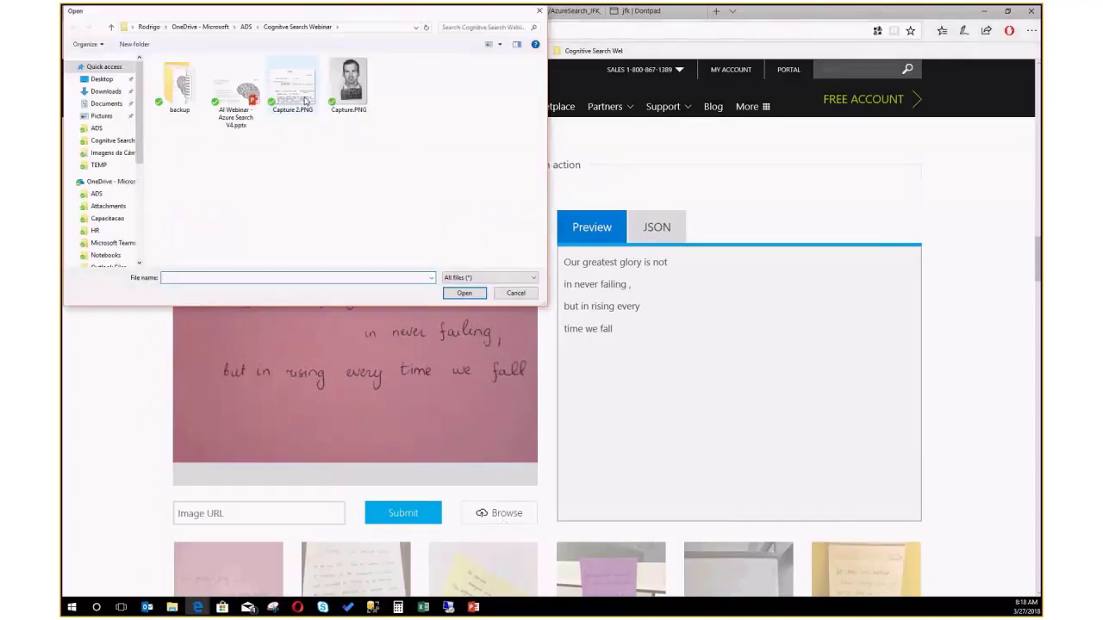
double_click(304, 101)
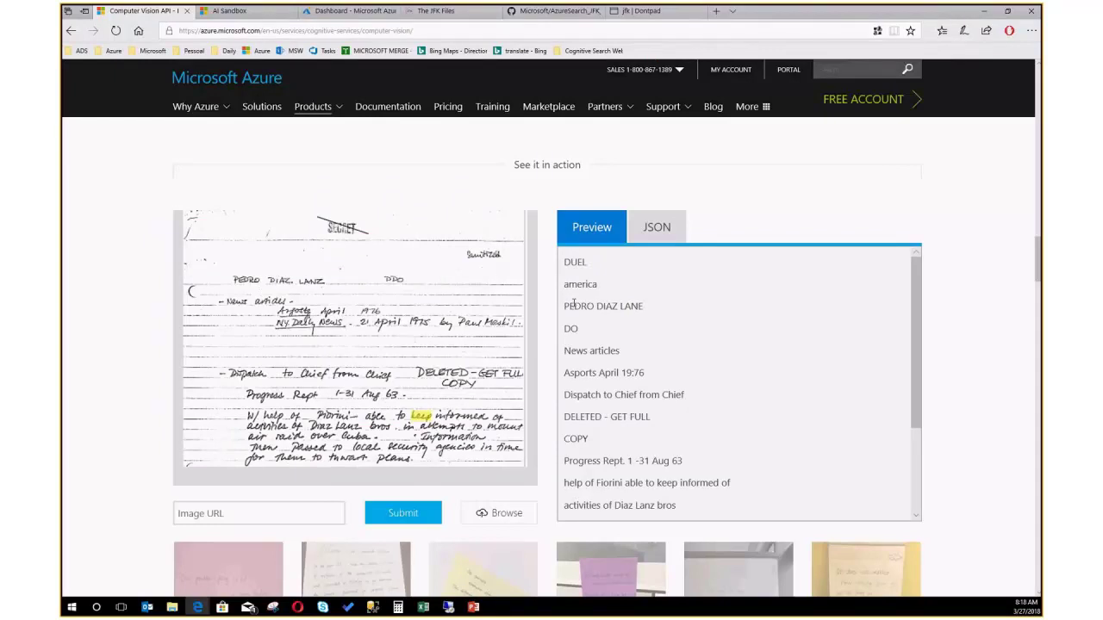
Step: Highlight the recognized name in the handwriting preview and examine the JSON output of the recognition
left_click_drag(573, 306, 643, 306)
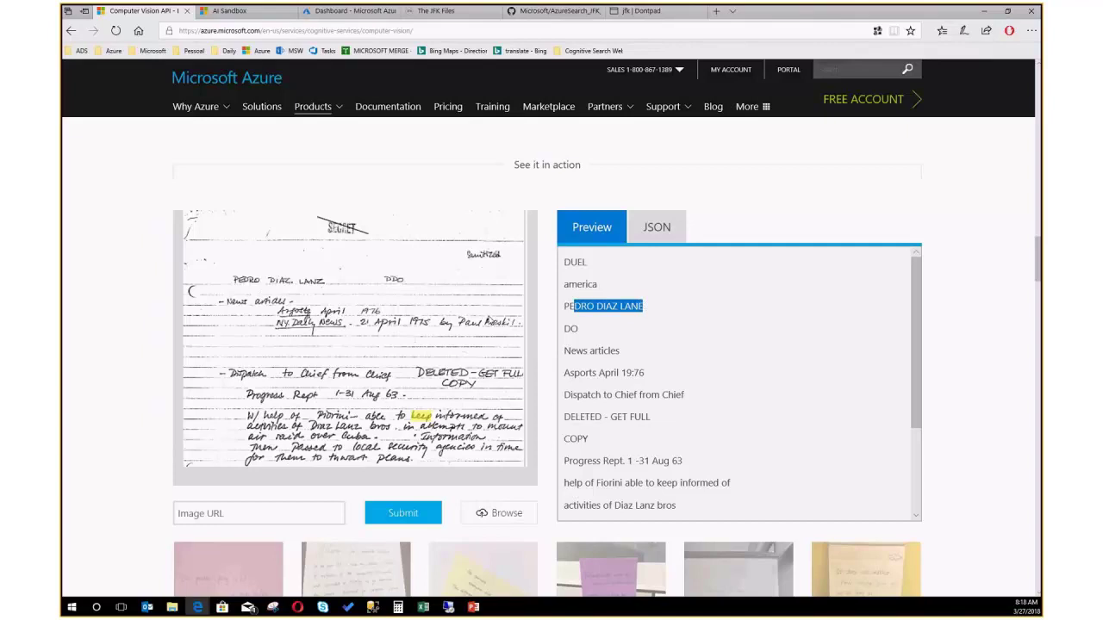
left_click(672, 236)
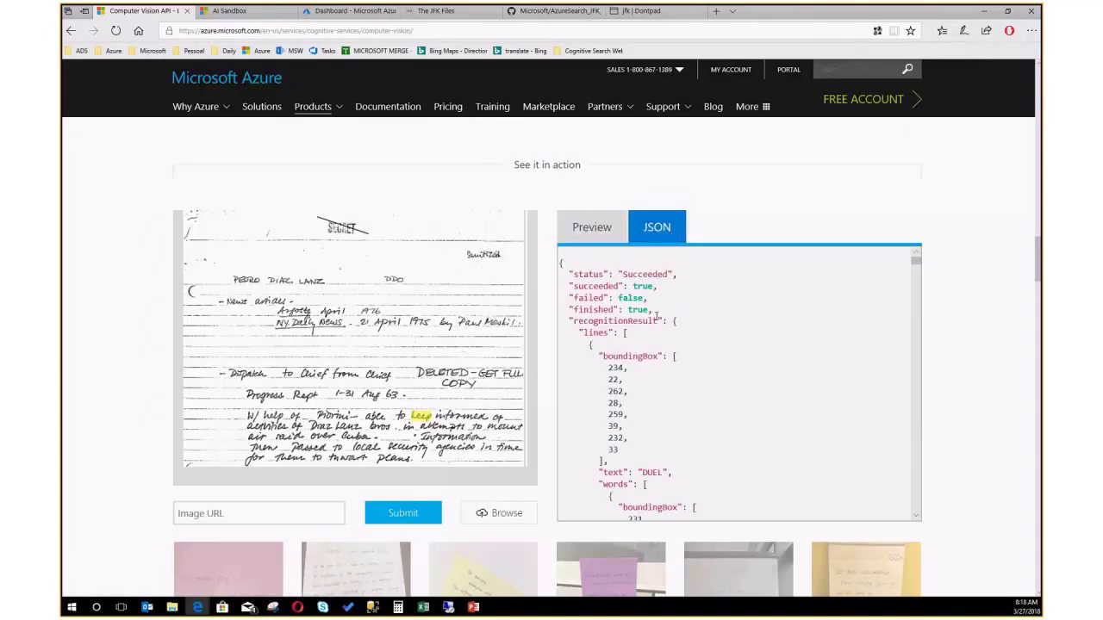
scroll(638, 307, "down", 6)
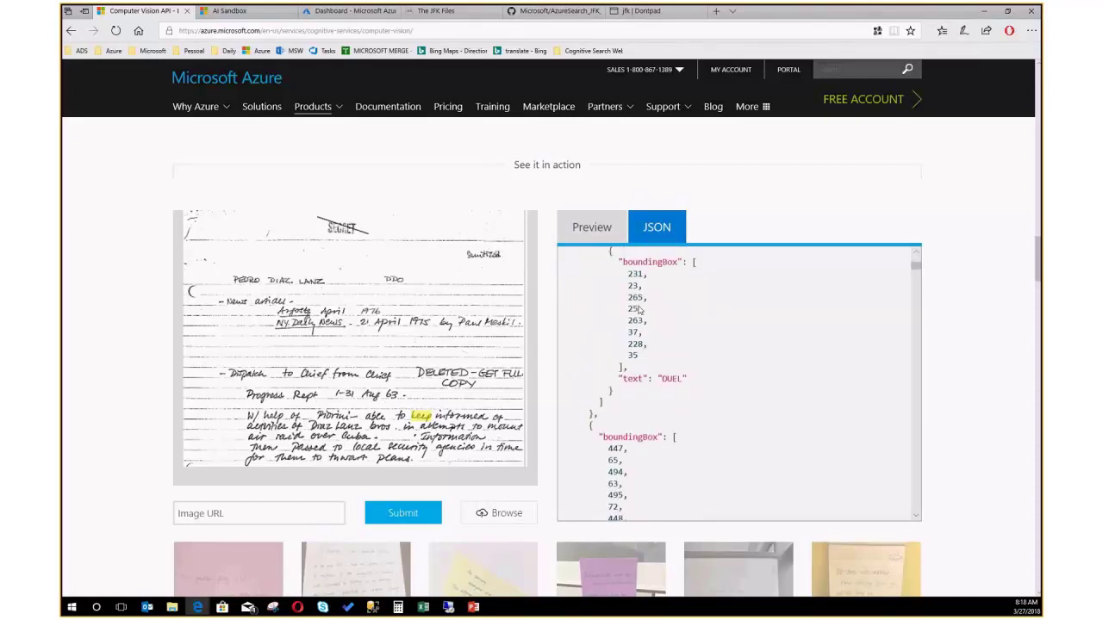
Step: Examine the Recognize celebrities and landmarks demo with its sample portrait and JSON result
scroll(222, 323, "down", 1)
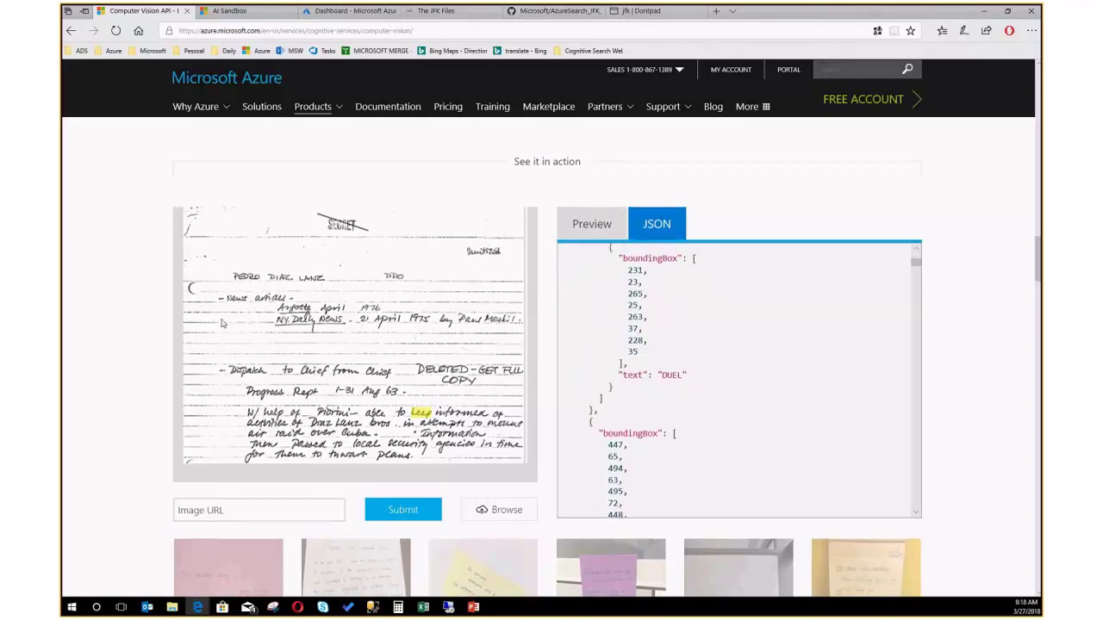
scroll(222, 323, "down", 5)
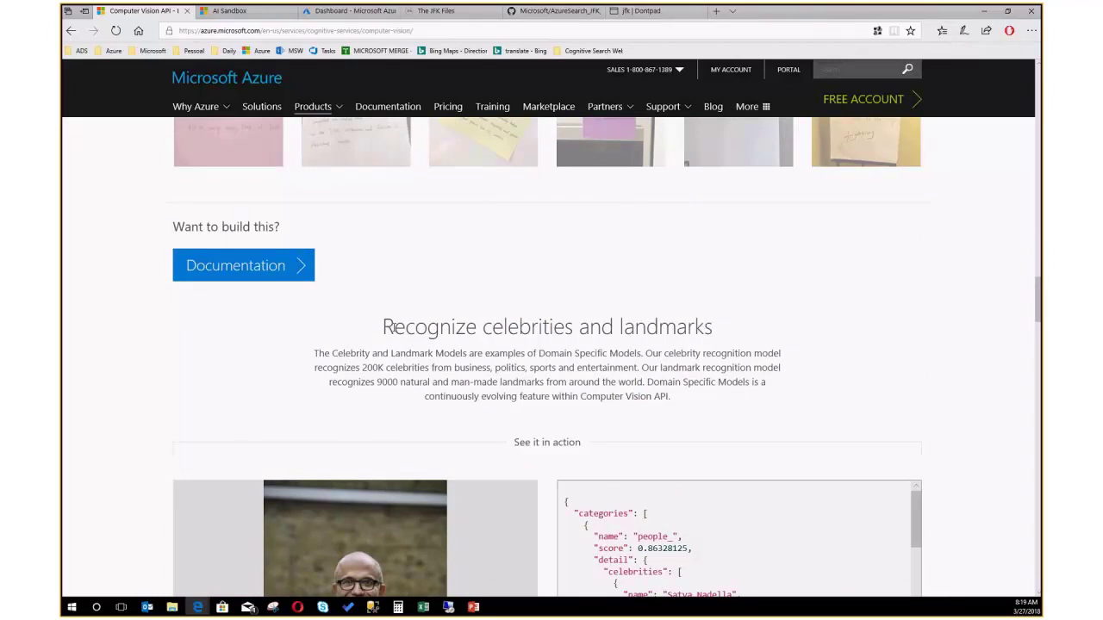
scroll(392, 327, "down", 4)
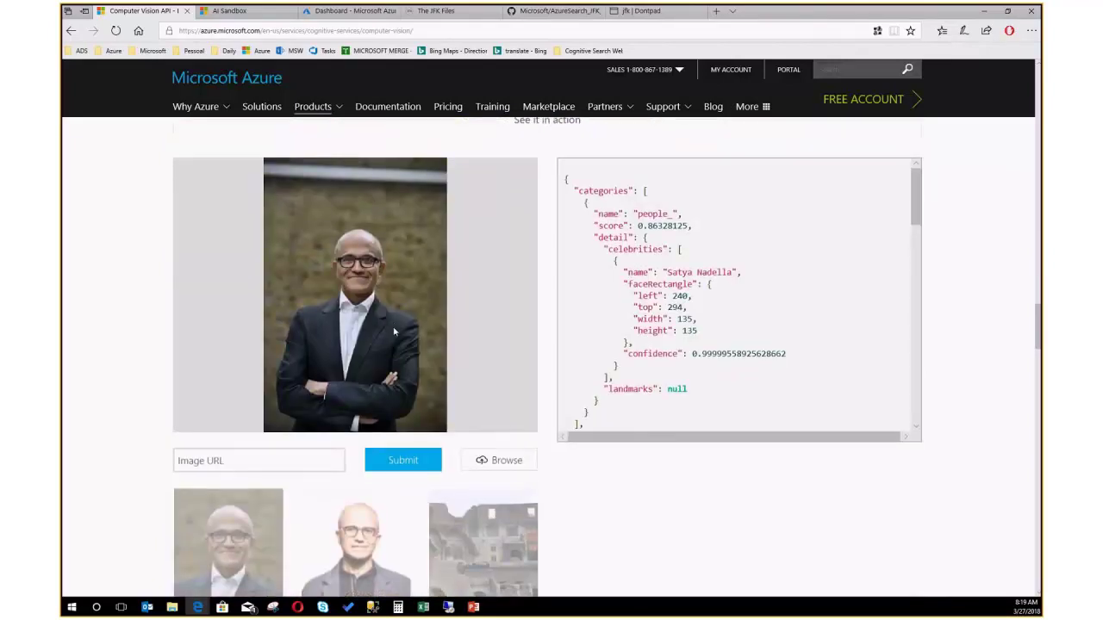
scroll(394, 331, "up", 1)
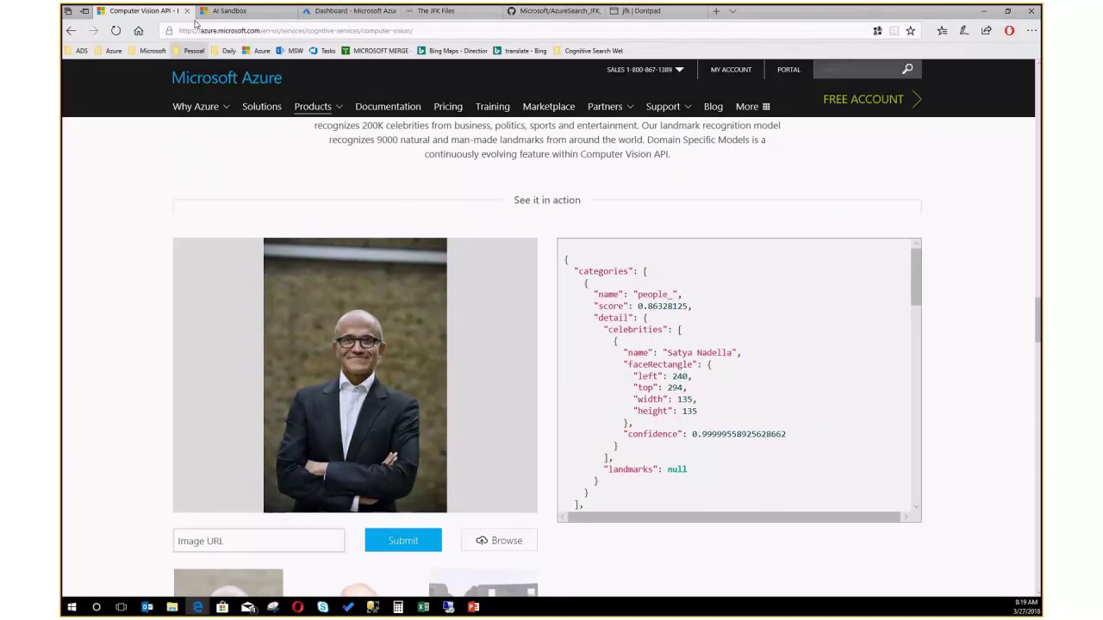
Step: Copy the sentence paragraph about President Kennedy's assassination from the jfk Dontpad page into the Text Analytics message in AI Sandbox
left_click(225, 11)
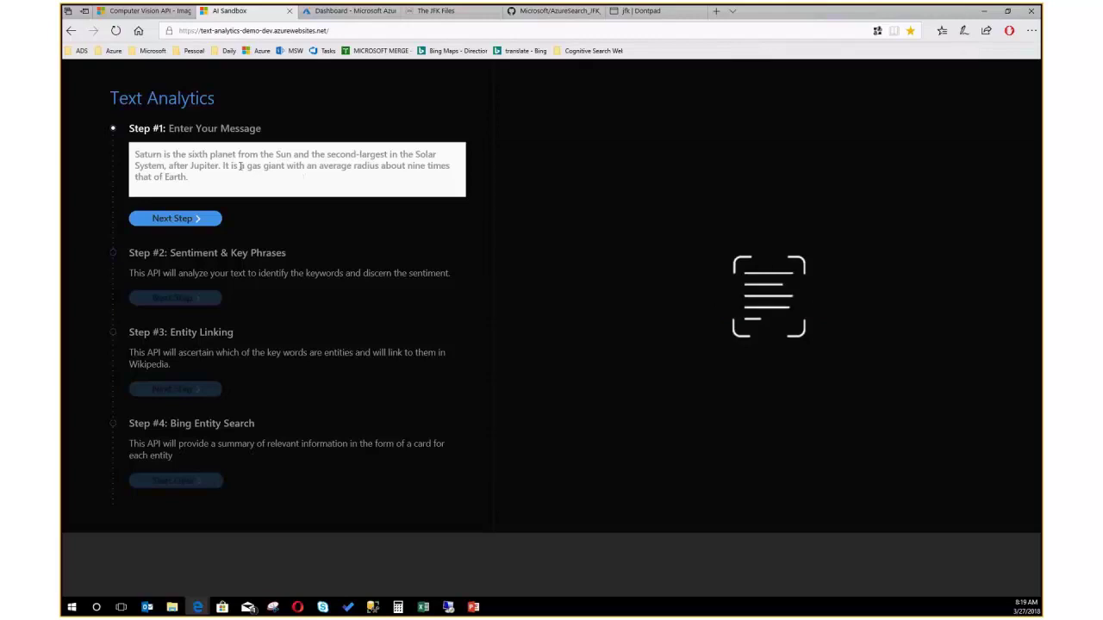
left_click(664, 18)
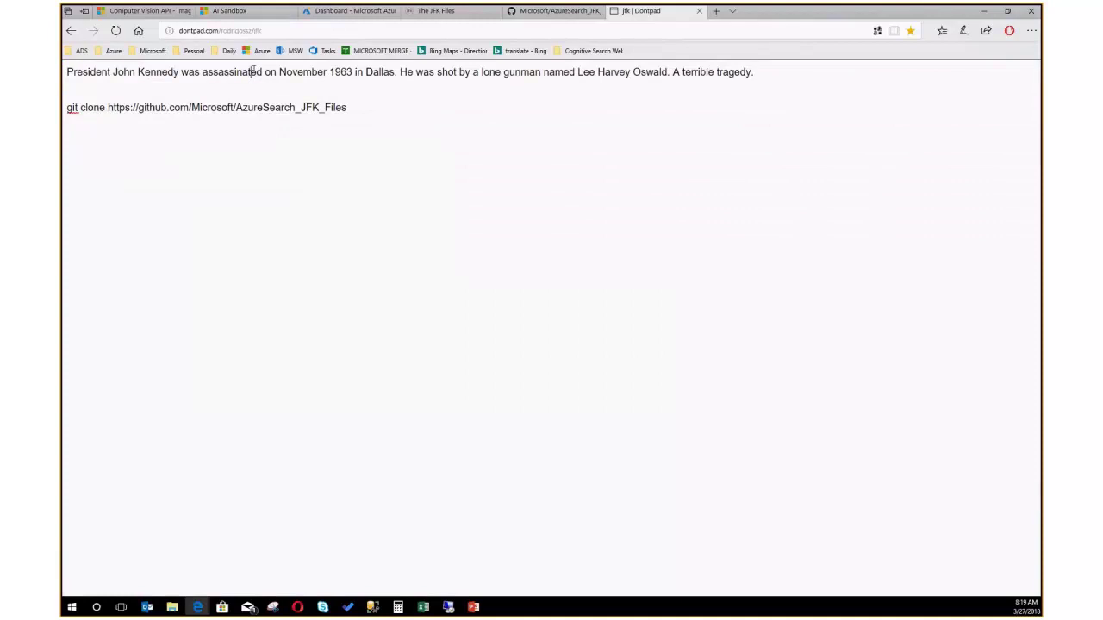
triple_click(254, 72)
key("ctrl+c")
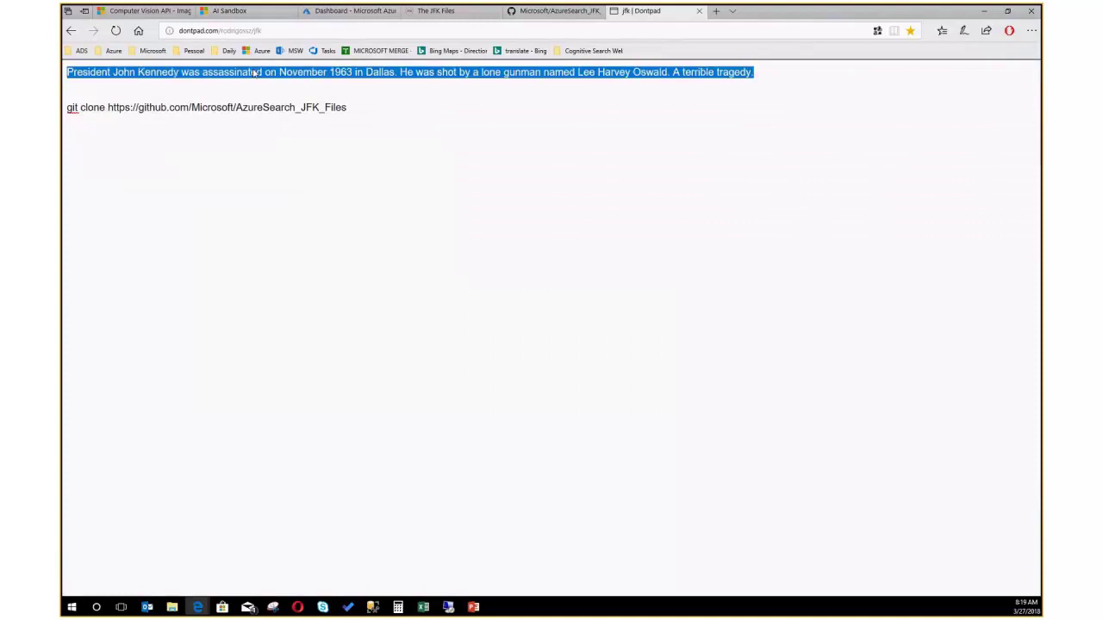
left_click(229, 11)
left_click(254, 147)
key("ctrl+v")
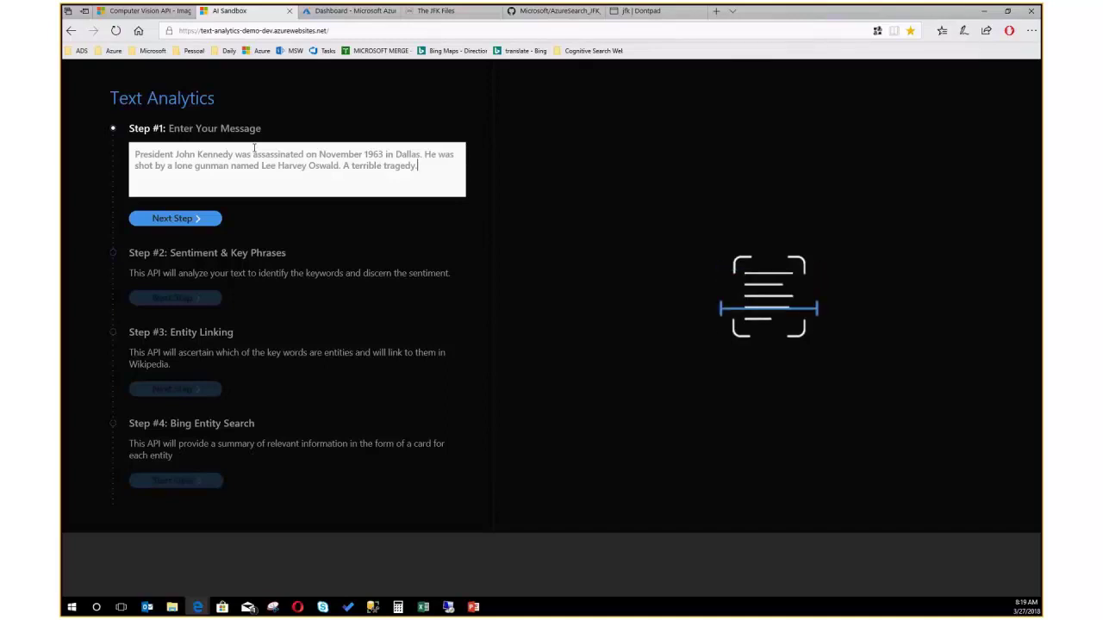
Step: Run the Sentiment & Key Phrases and Entity Linking analyses on the message
left_click(193, 219)
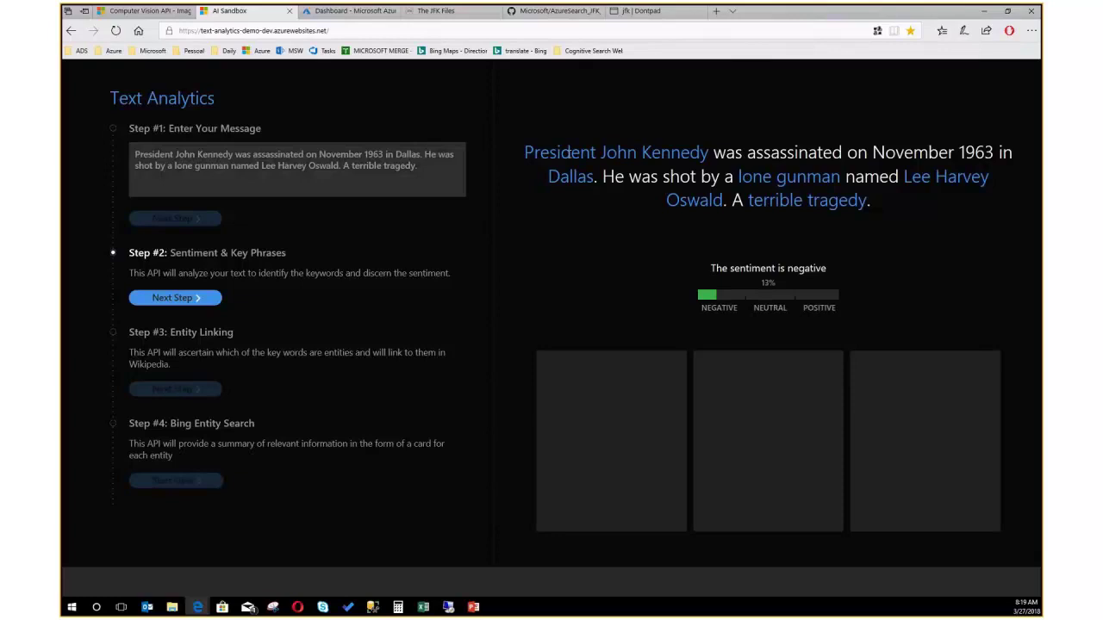
left_click(183, 300)
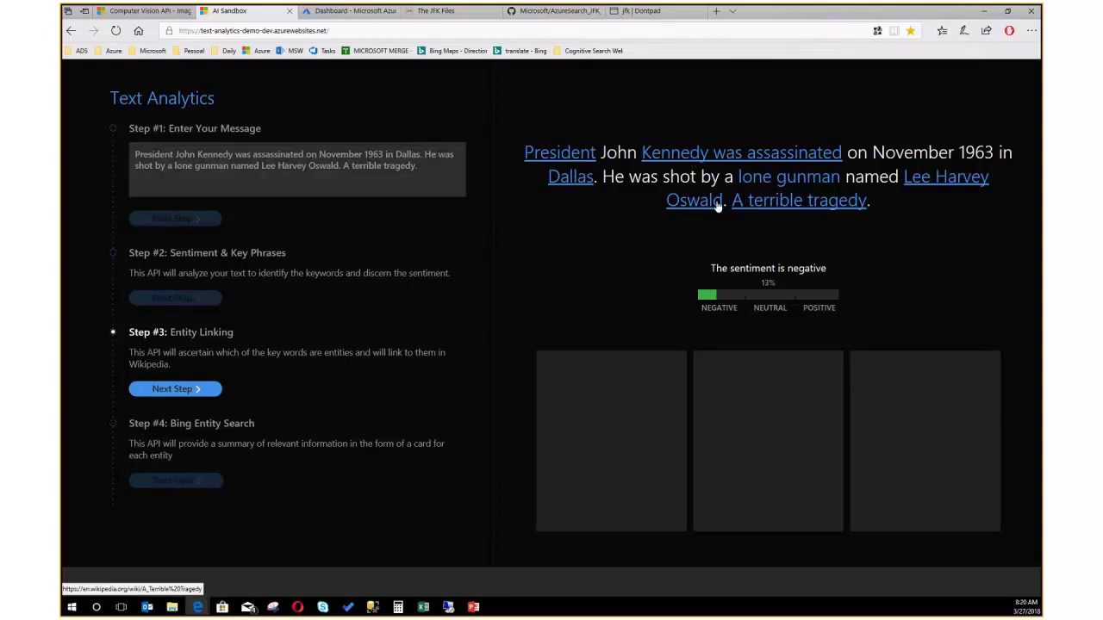
Step: Follow the "Dallas" and "Kennedy was assassinated" entity links to Wikipedia, and run Bing Entity Search on the message
left_click(556, 184)
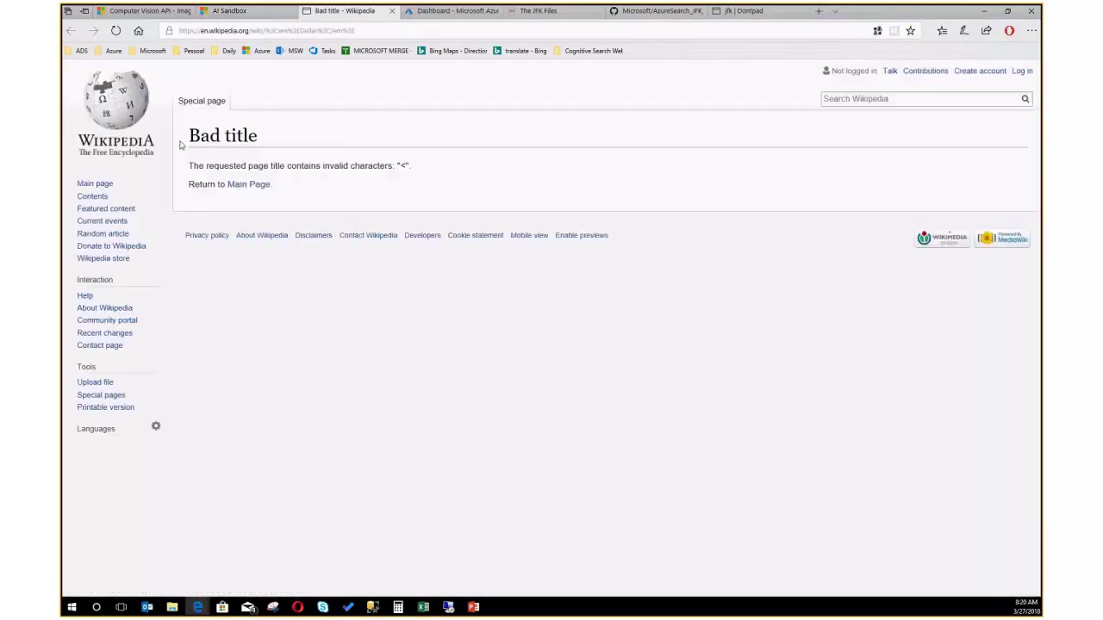
left_click(245, 16)
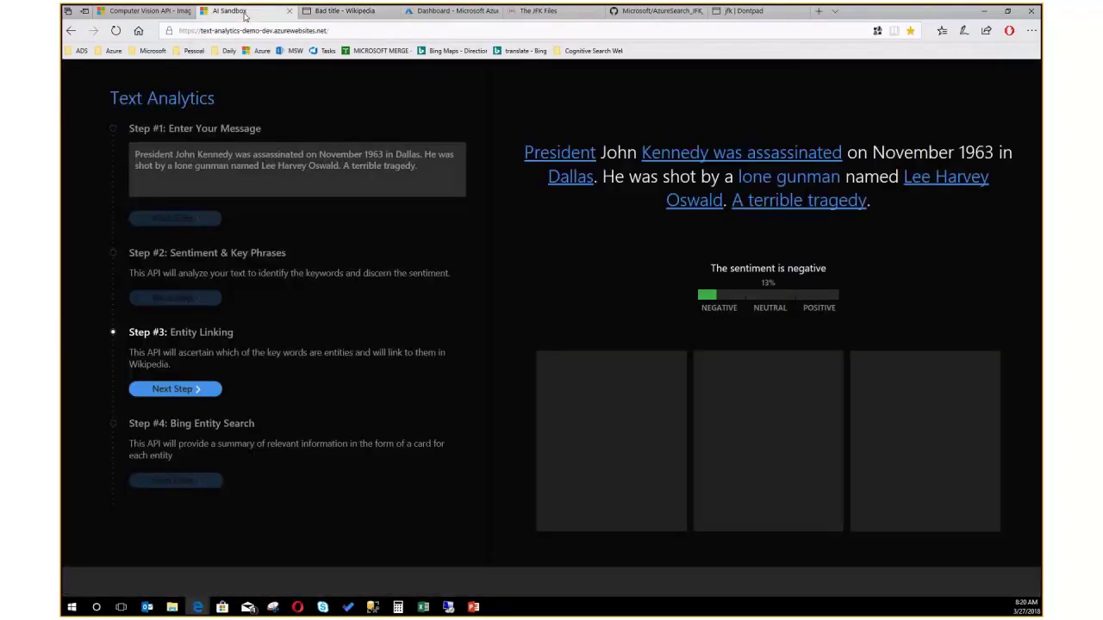
left_click(695, 162)
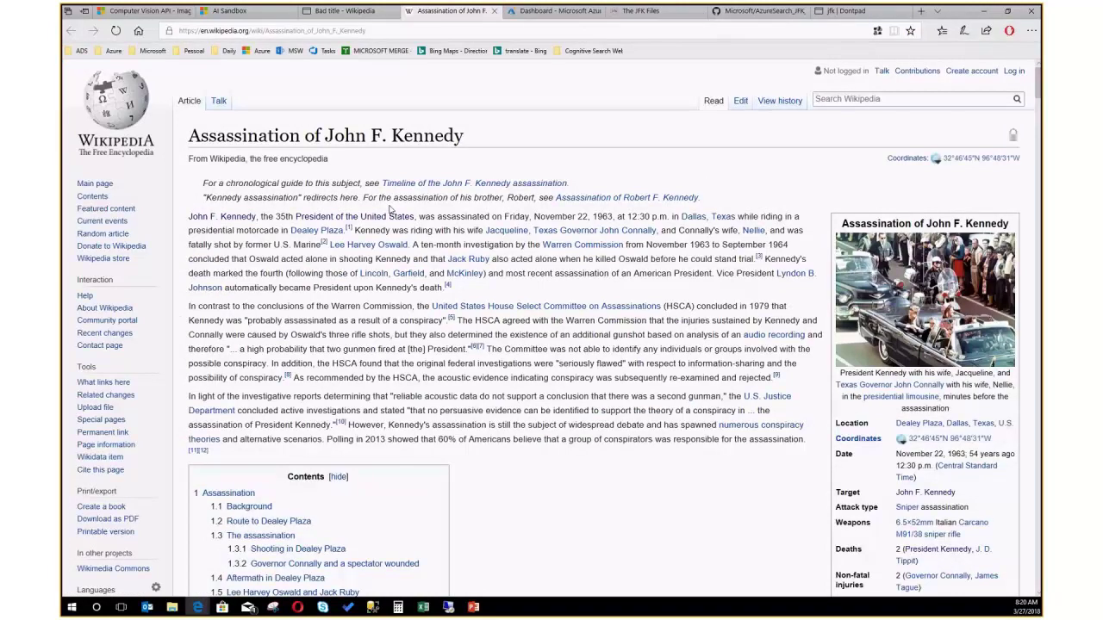
left_click(232, 11)
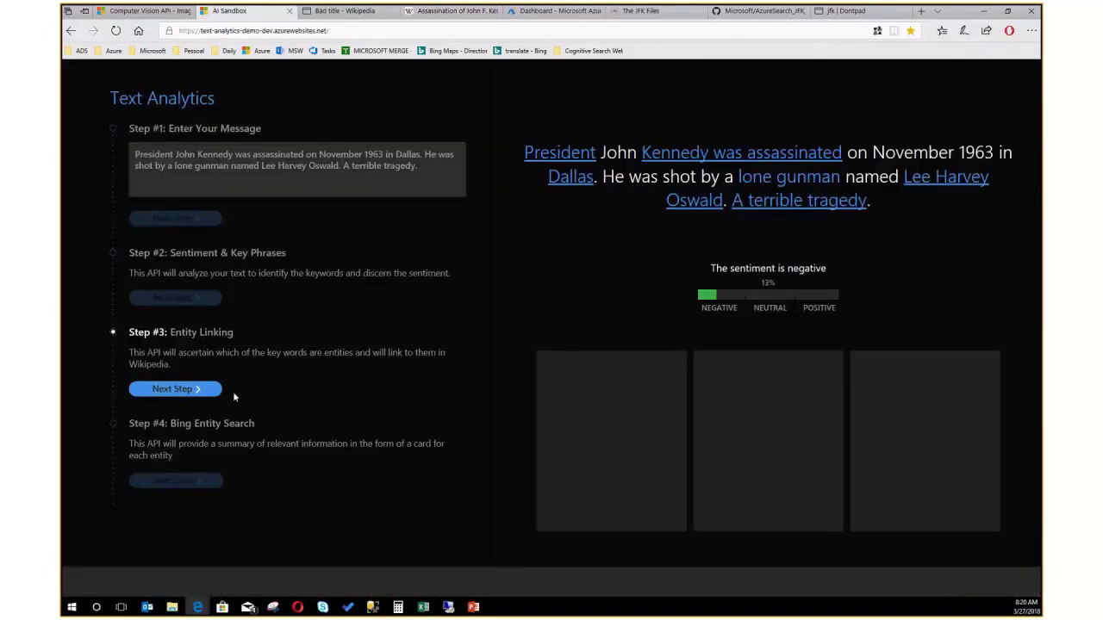
left_click(175, 389)
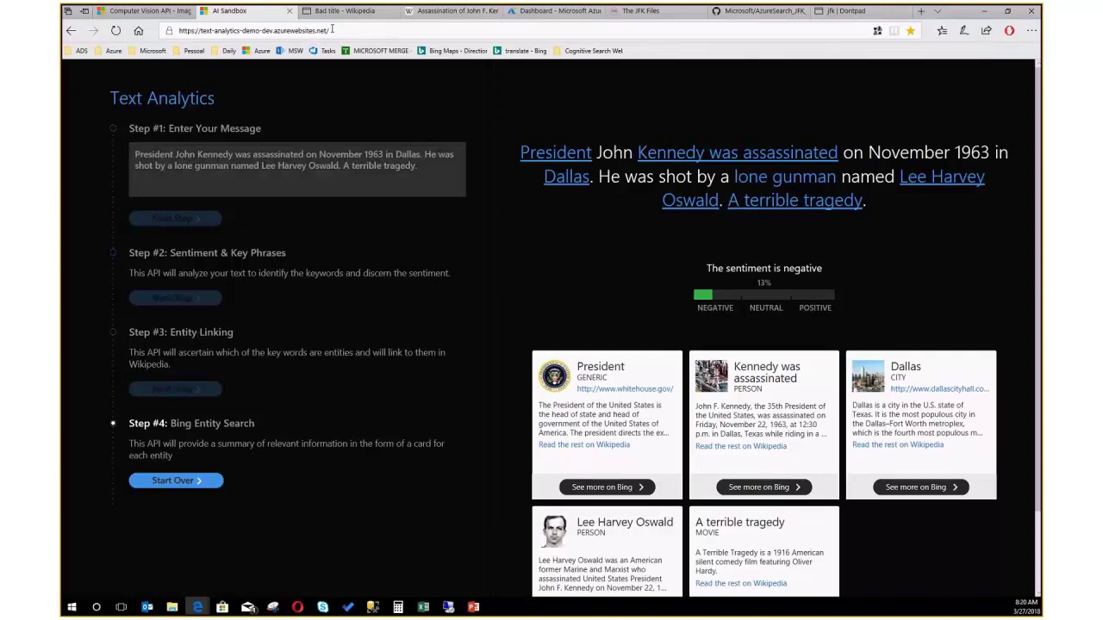
Step: Close the Wikipedia pages and open the rod-jfk-search service from the Azure dashboard
left_click(390, 13)
left_click(390, 13)
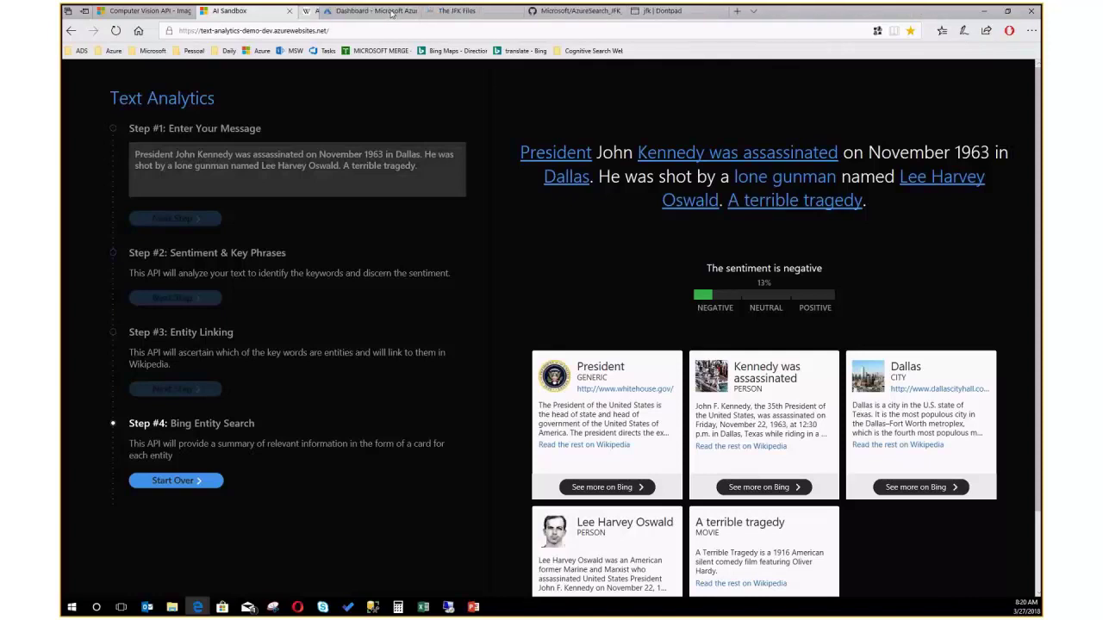
left_click(369, 12)
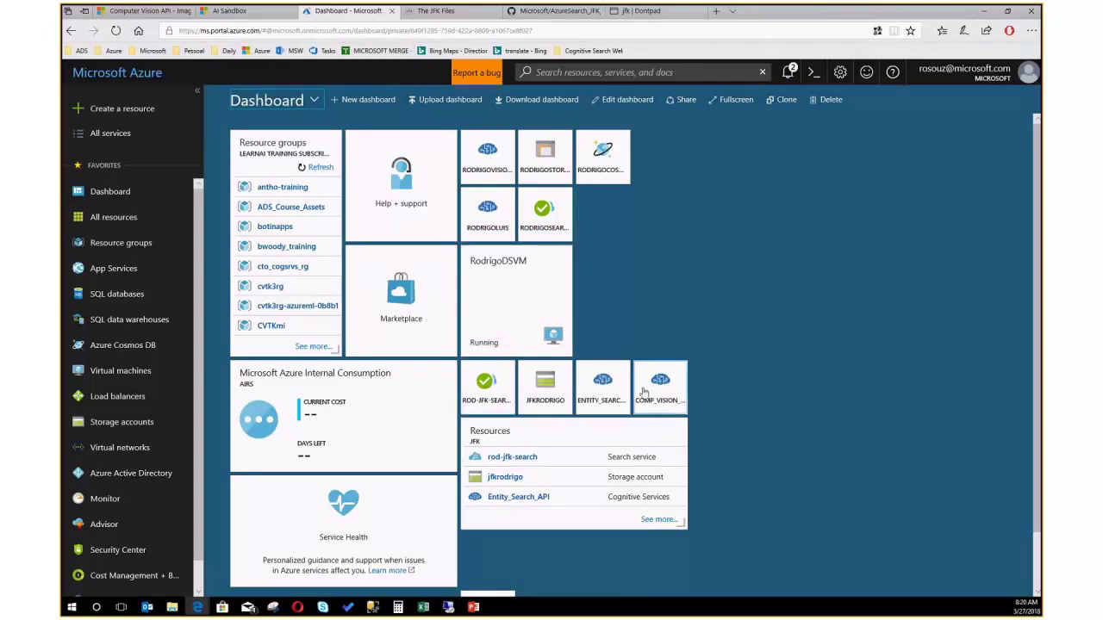
left_click(495, 389)
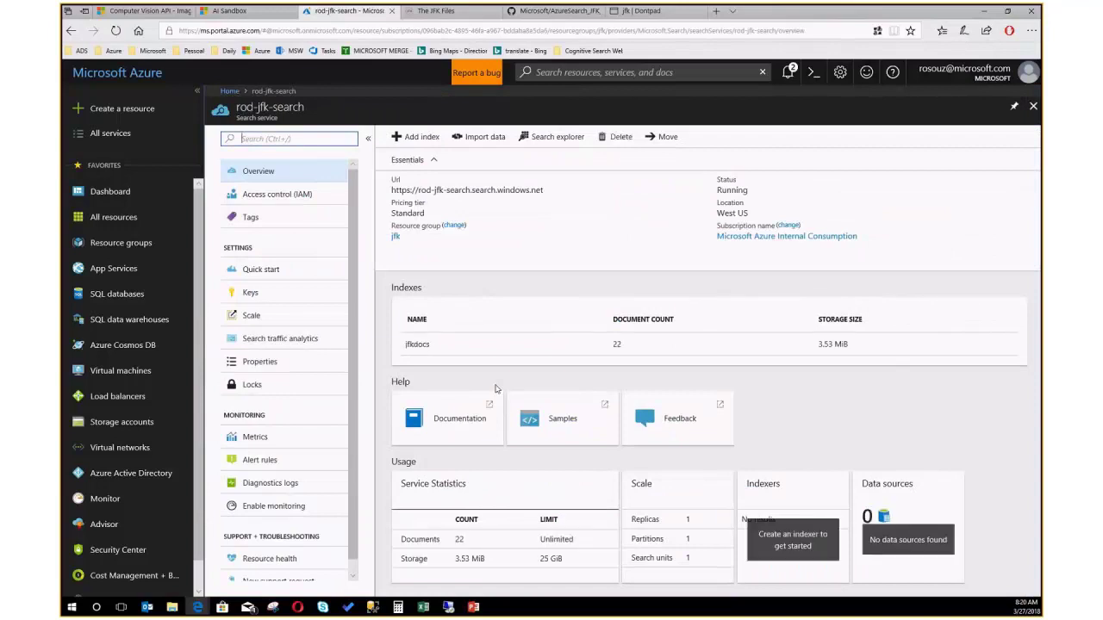
Step: Query the jfkdocs index for "lee oswald" in the service's Search explorer
left_click(533, 145)
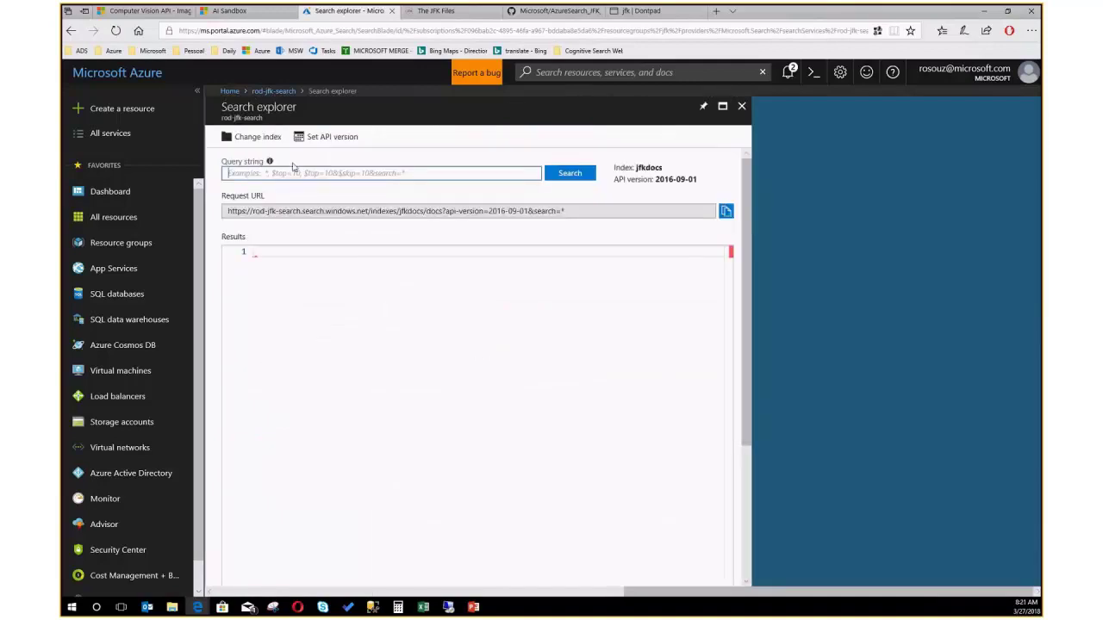
type("lee oswald")
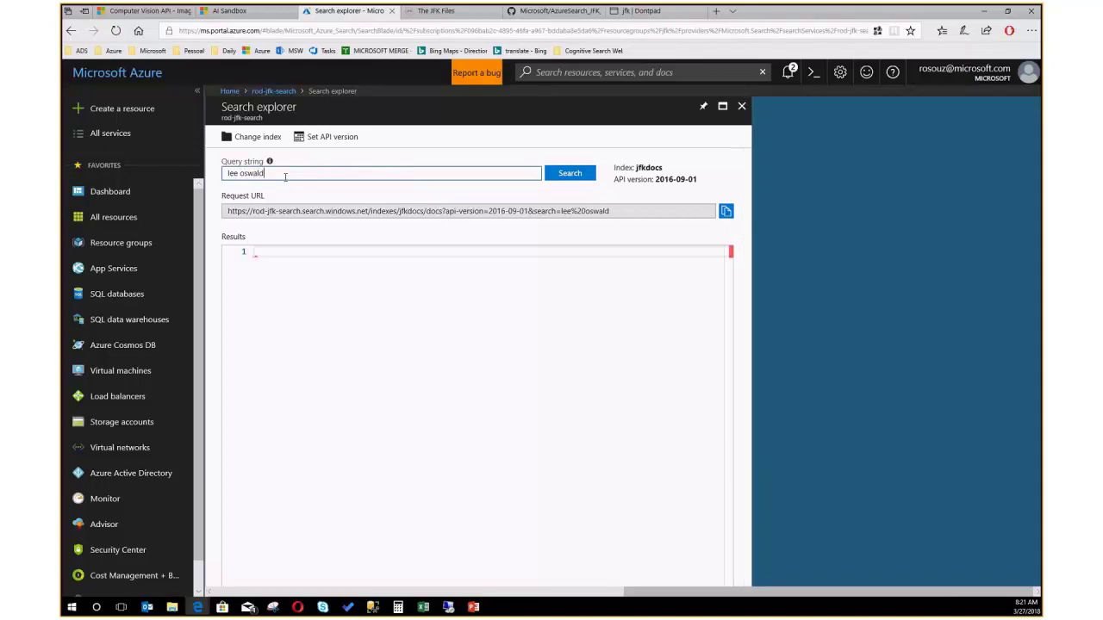
left_click(565, 174)
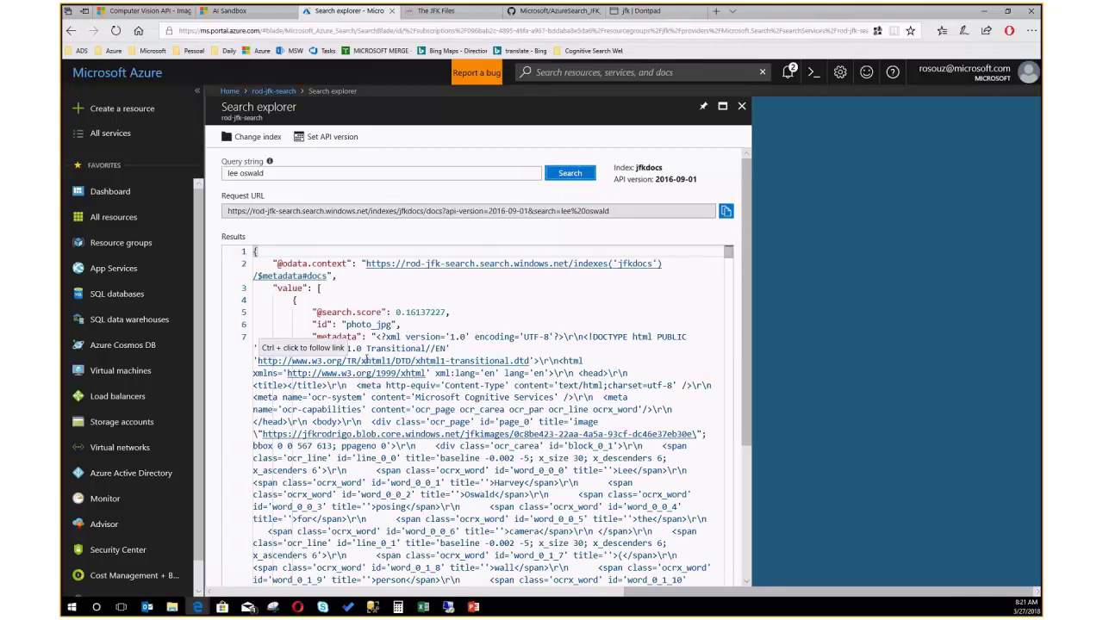
Step: Examine the first result's search score, image address, OCR metadata and linked entities in the returned JSON
double_click(371, 312)
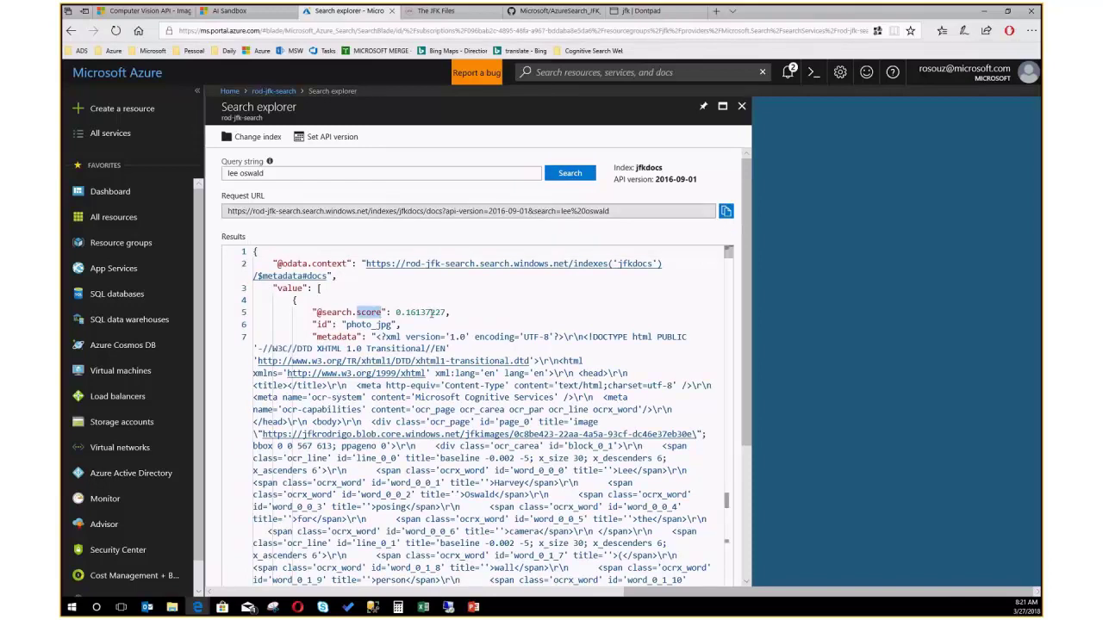
double_click(432, 313)
scroll(431, 313, "down", 1)
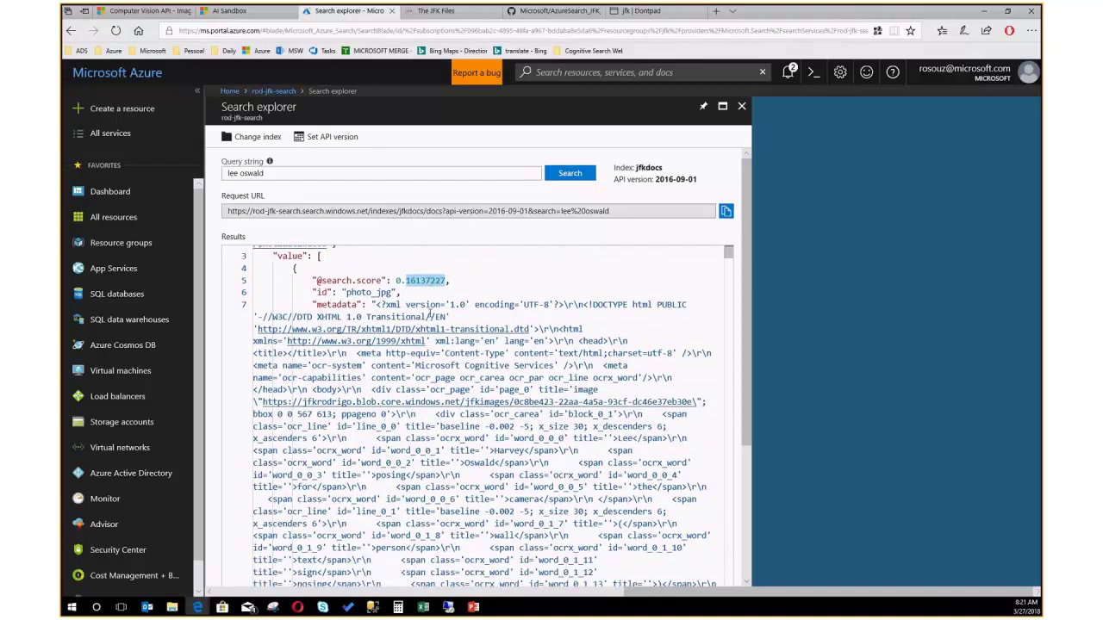
scroll(429, 312, "down", 1)
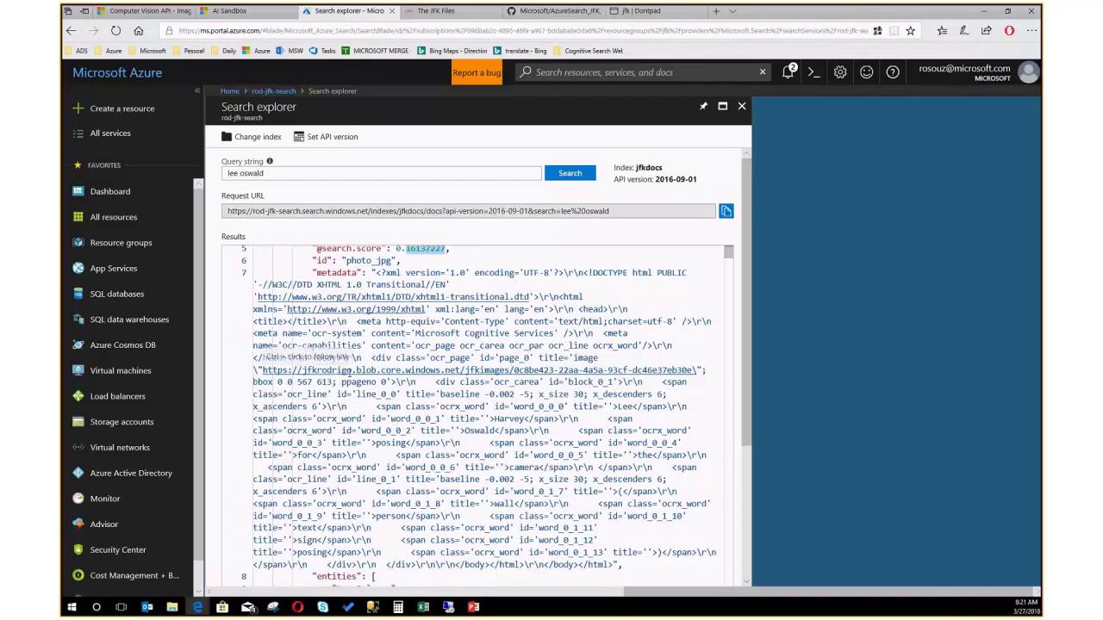
left_click(305, 370)
left_click_drag(436, 364, 451, 357)
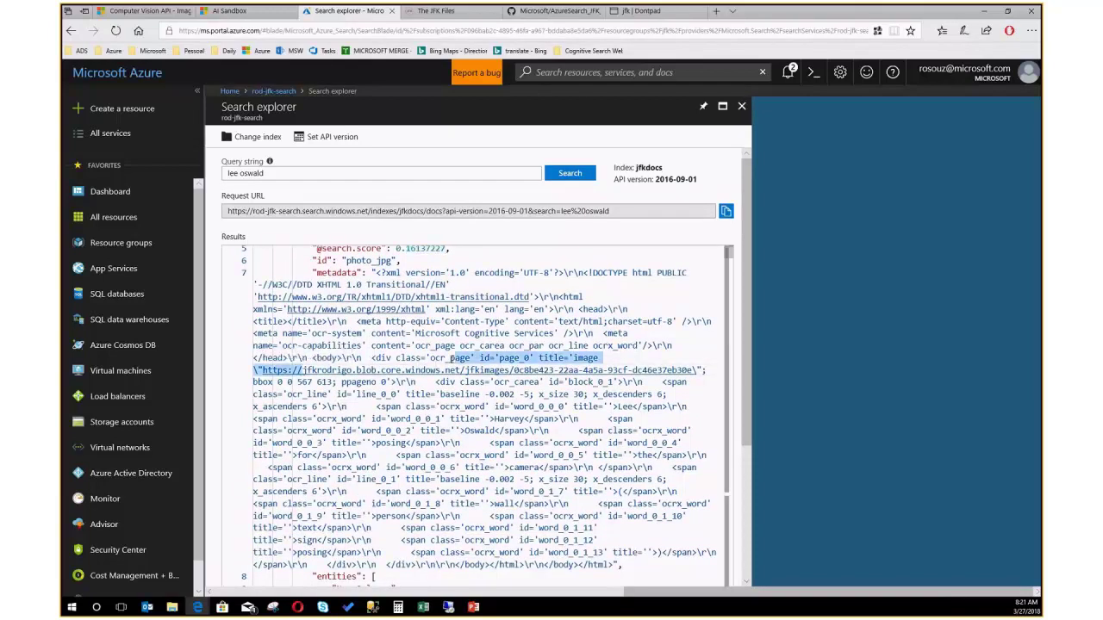
scroll(450, 359, "down", 3)
scroll(451, 358, "down", 2)
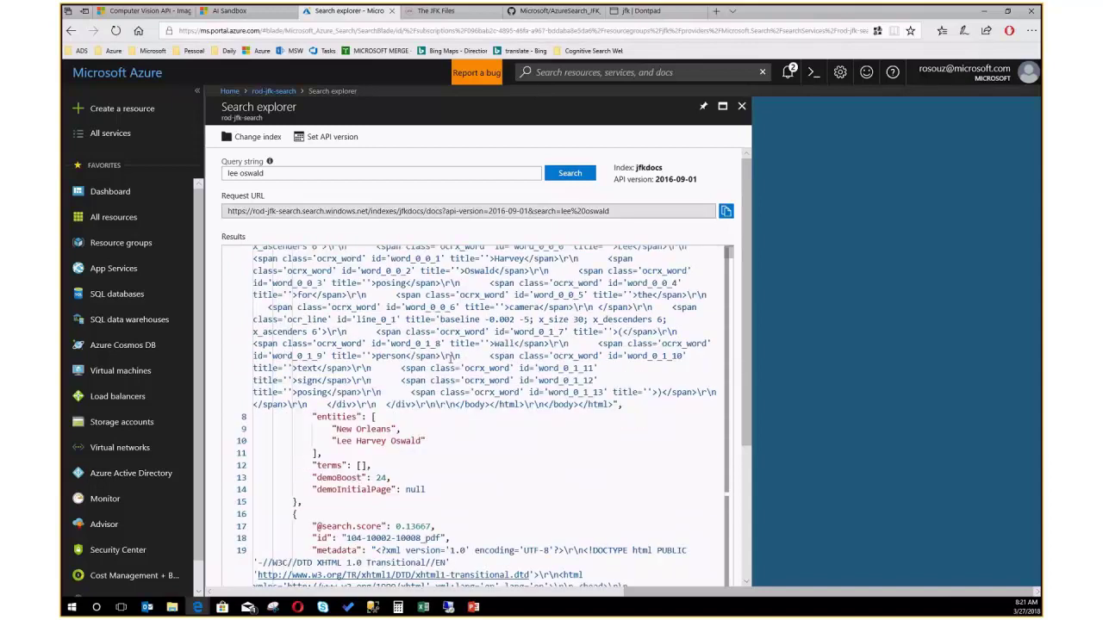
scroll(450, 356, "down", 2)
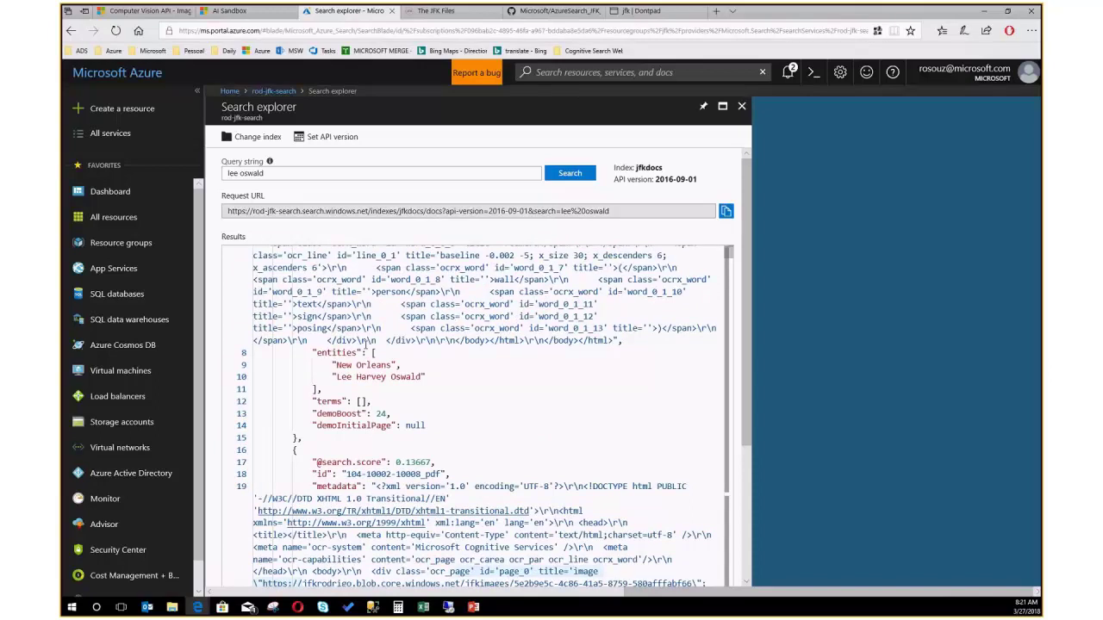
Step: Search The JFK Files site for "lee oswald" and look through the matching photos and documents
left_click(429, 11)
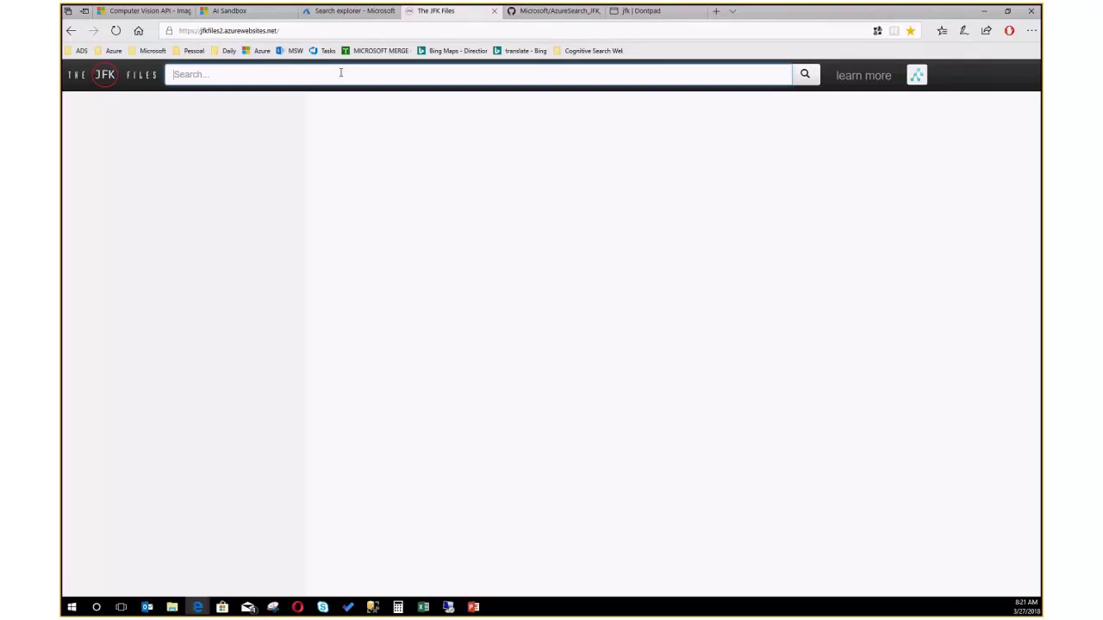
left_click(341, 73)
type("lee oswald")
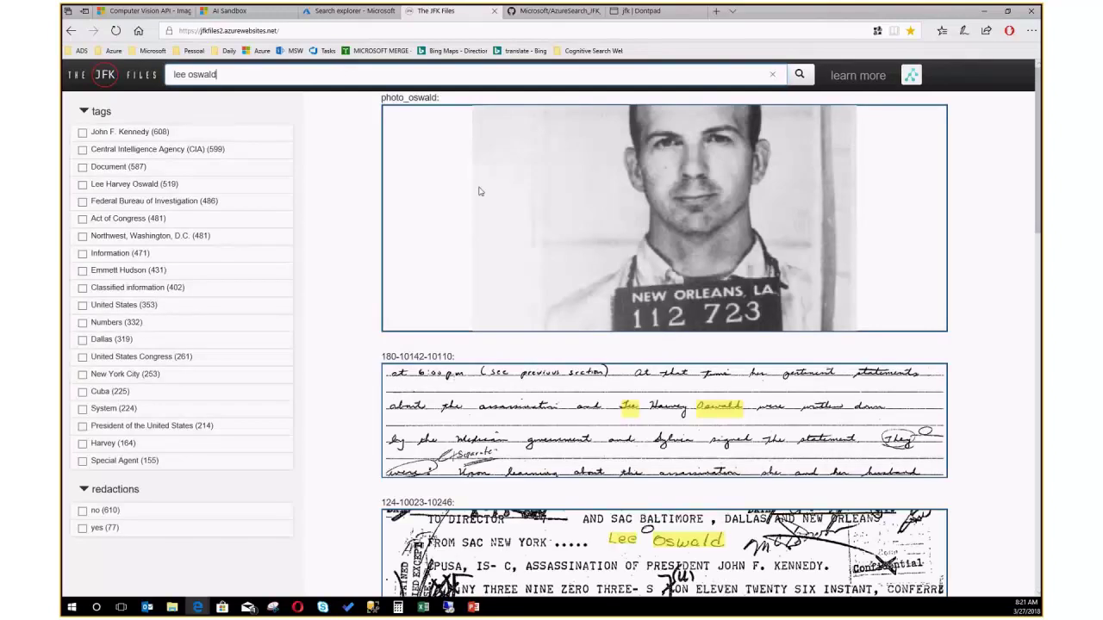
scroll(512, 241, "down", 2)
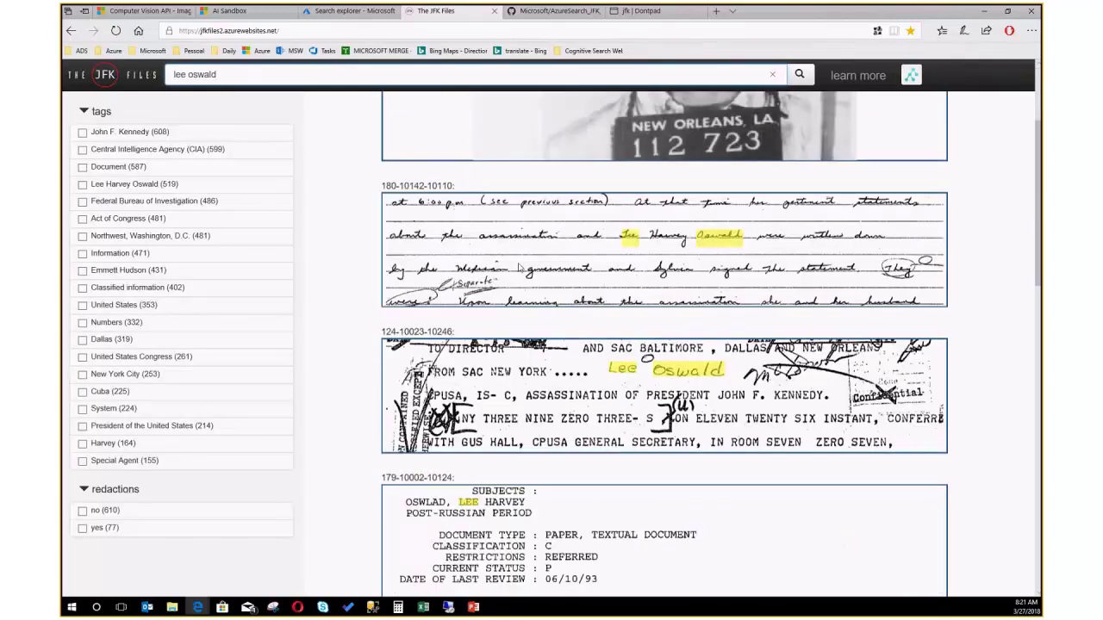
scroll(585, 258, "up", 2)
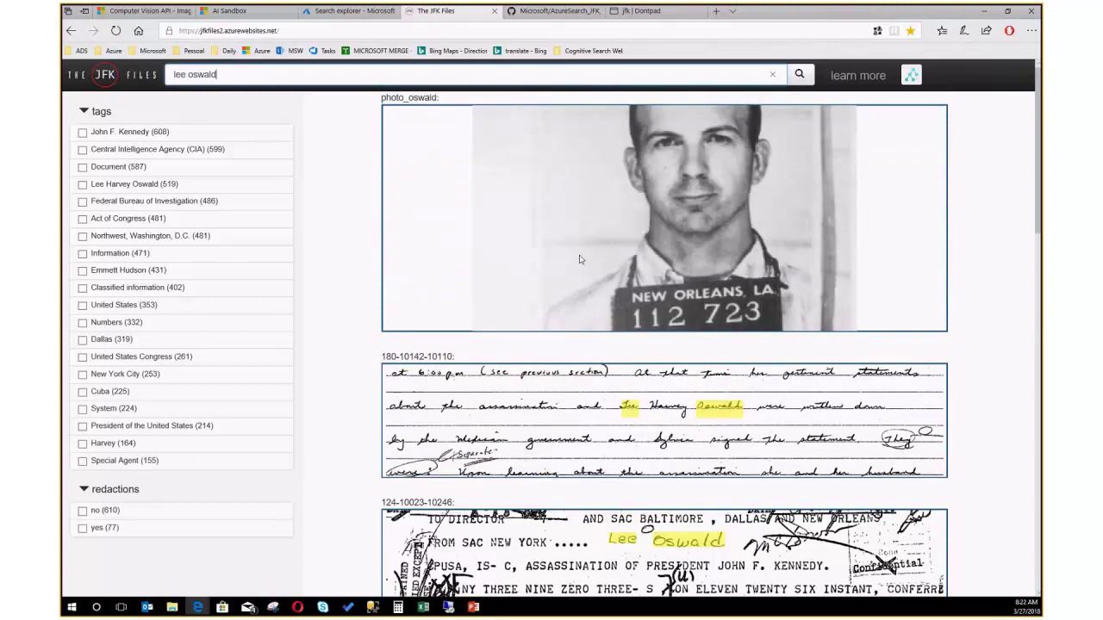
left_click(613, 432)
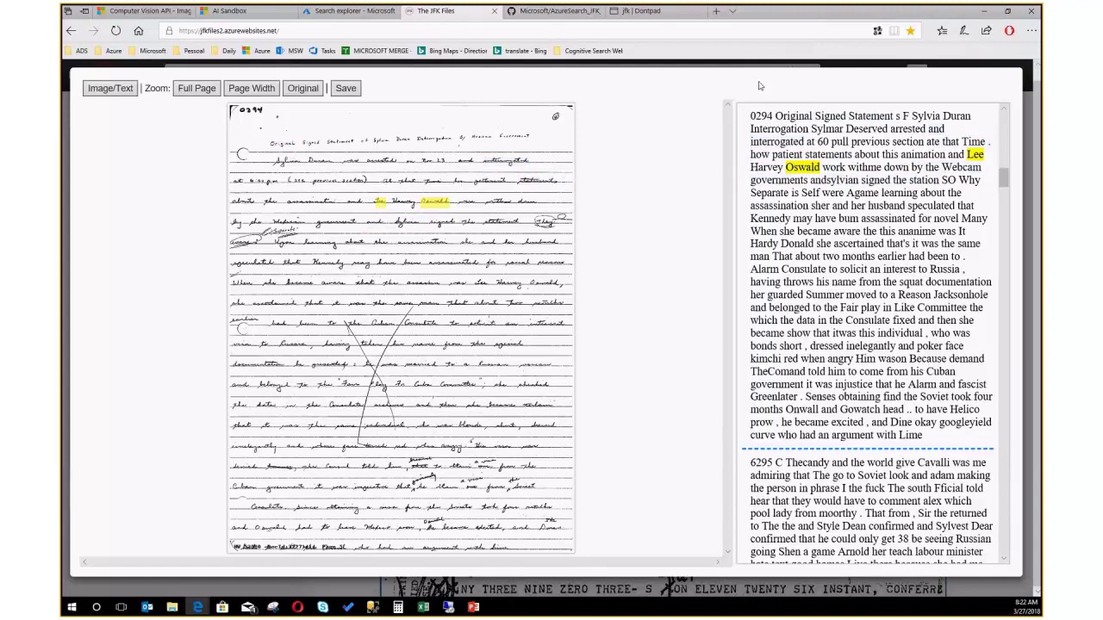
left_click(861, 67)
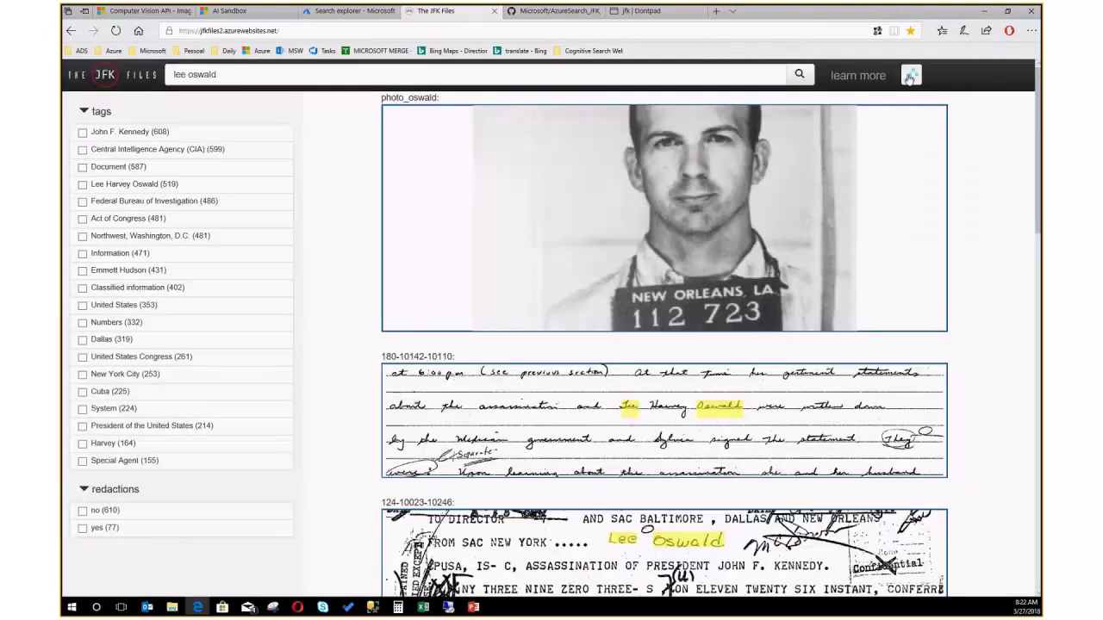
left_click(910, 77)
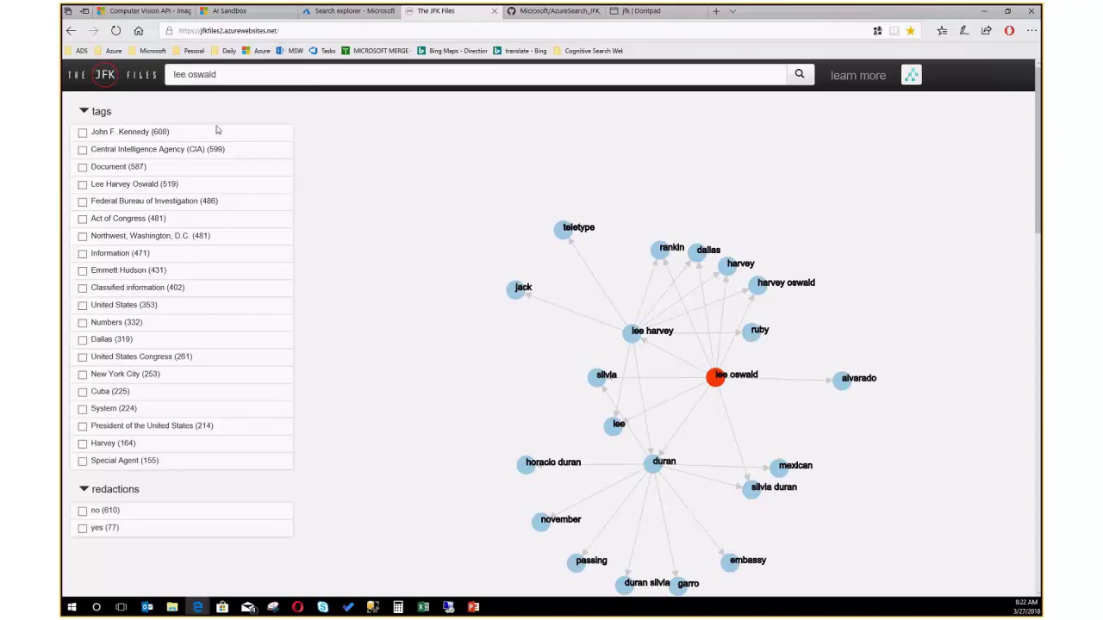
Step: Graph the relationships for "kgb" and follow the "nosenko" node to its matching documents
left_click(221, 75)
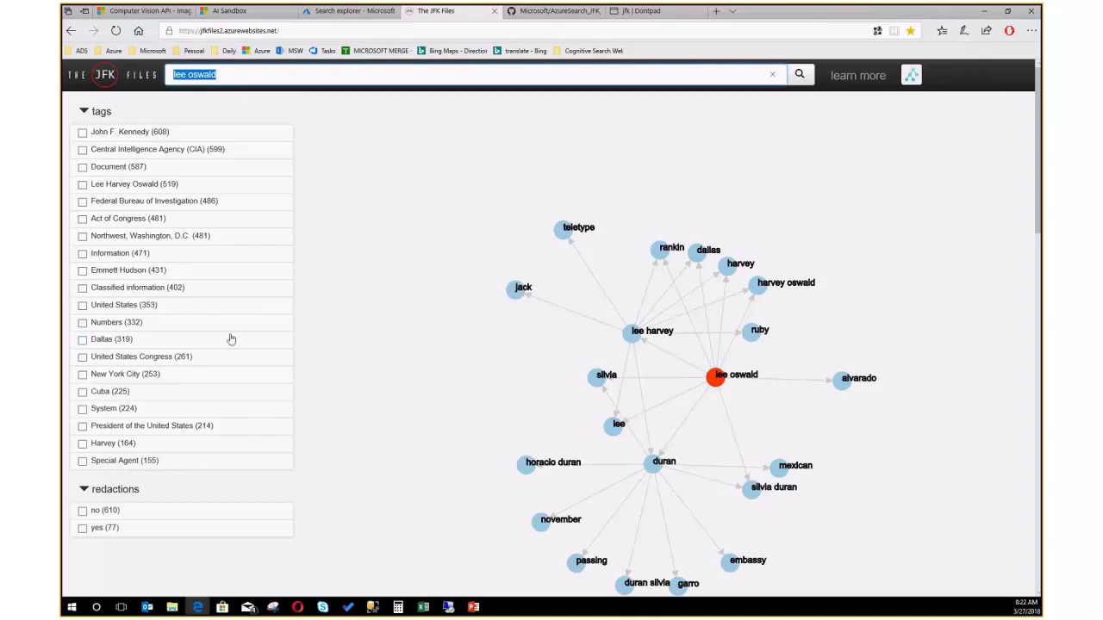
type("kgb")
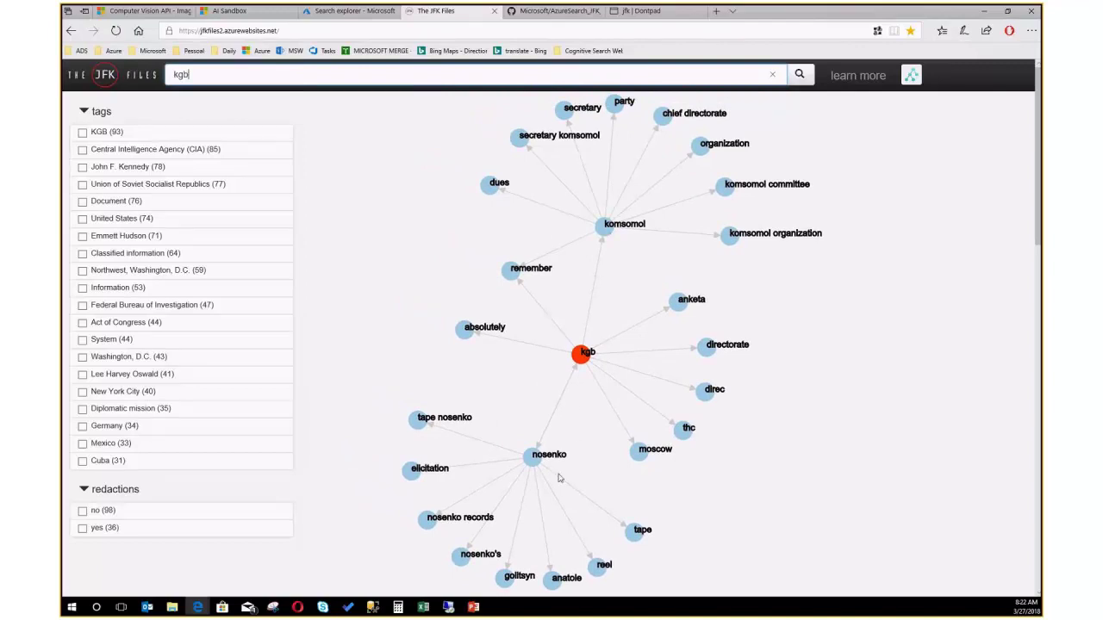
left_click(535, 459)
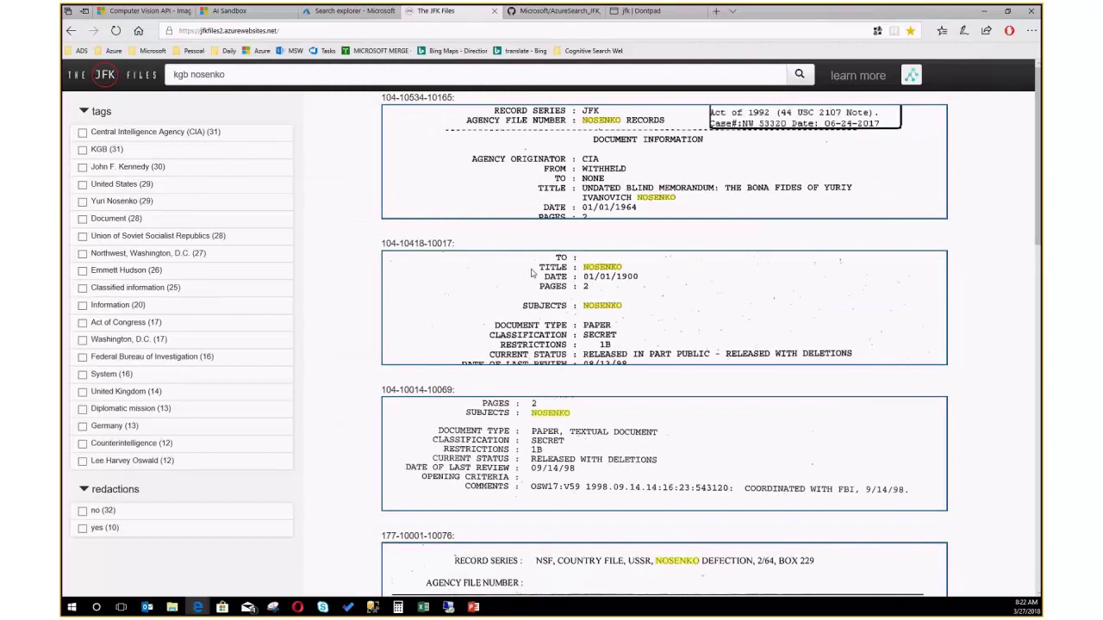
mouse_move(603, 125)
left_click(233, 74)
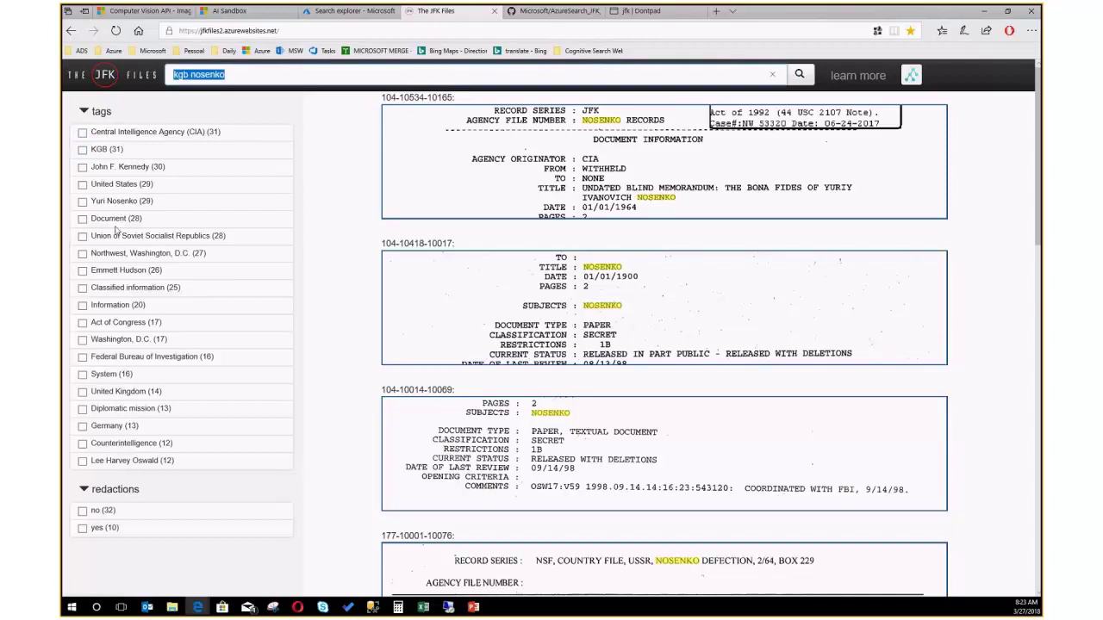
type("sql server")
key("Return")
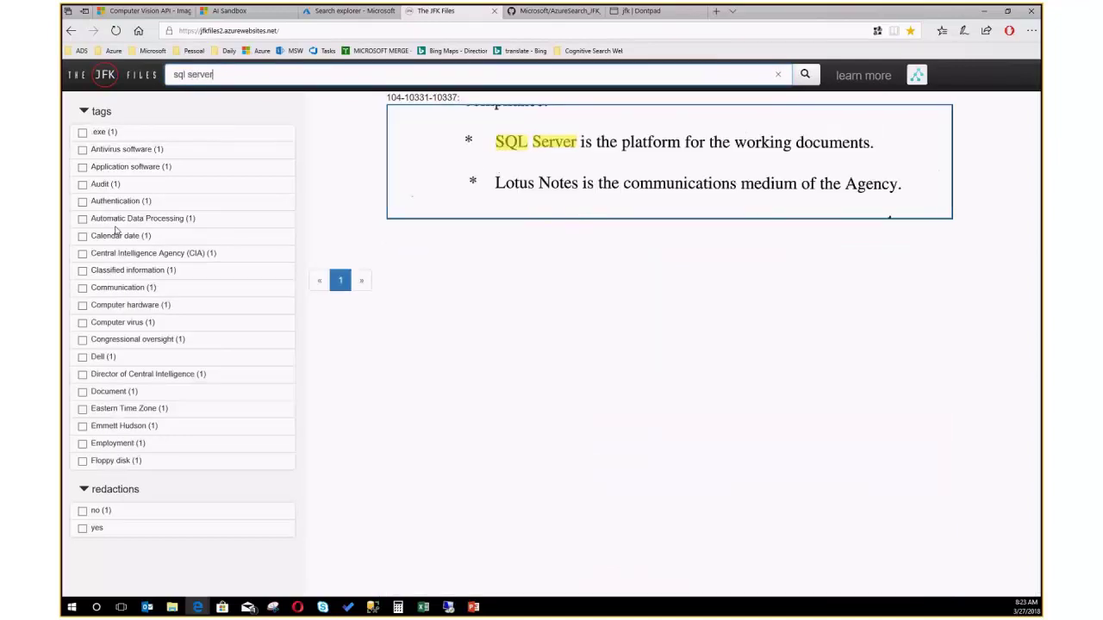
left_click(608, 176)
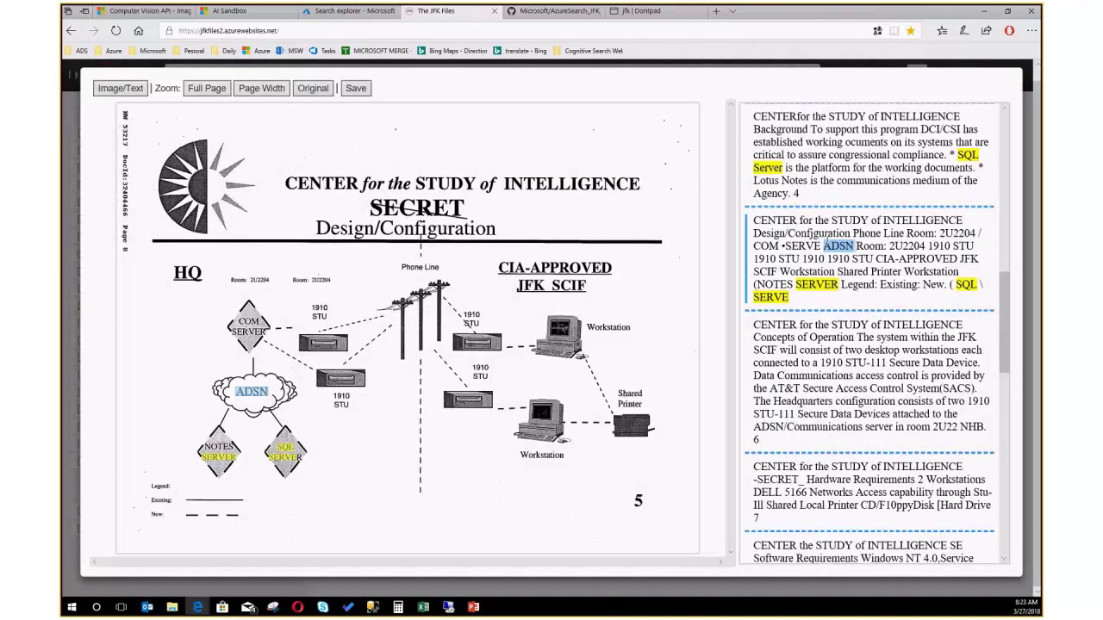
mouse_move(829, 233)
left_click(76, 101)
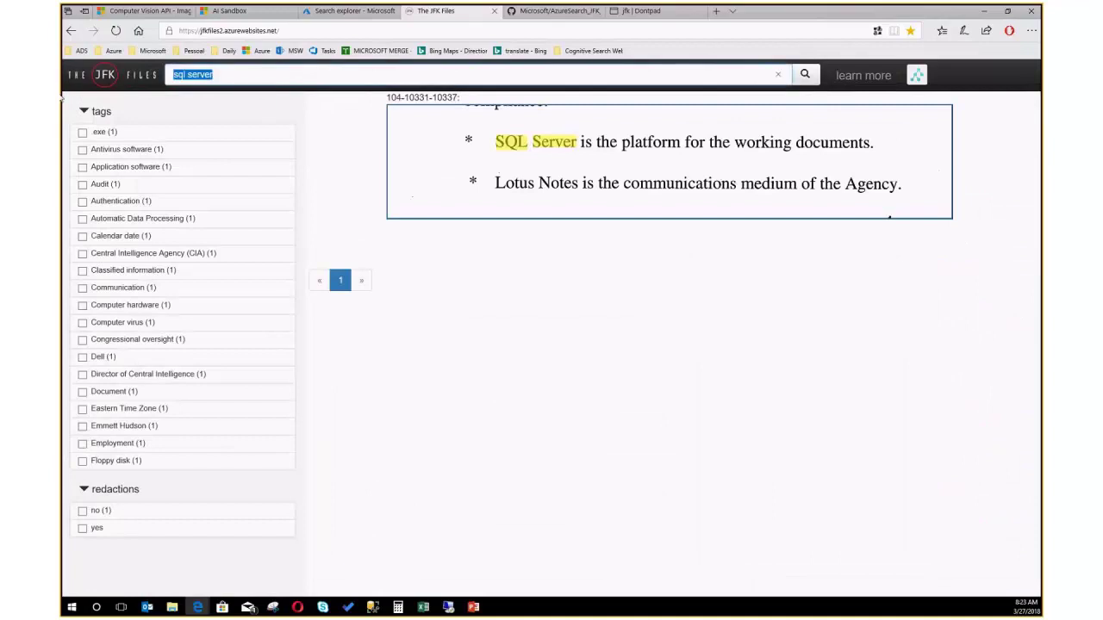
Step: Try to display the relationship graph for a "martin luther king" search
type("martin lu")
type("ther king")
key("Return")
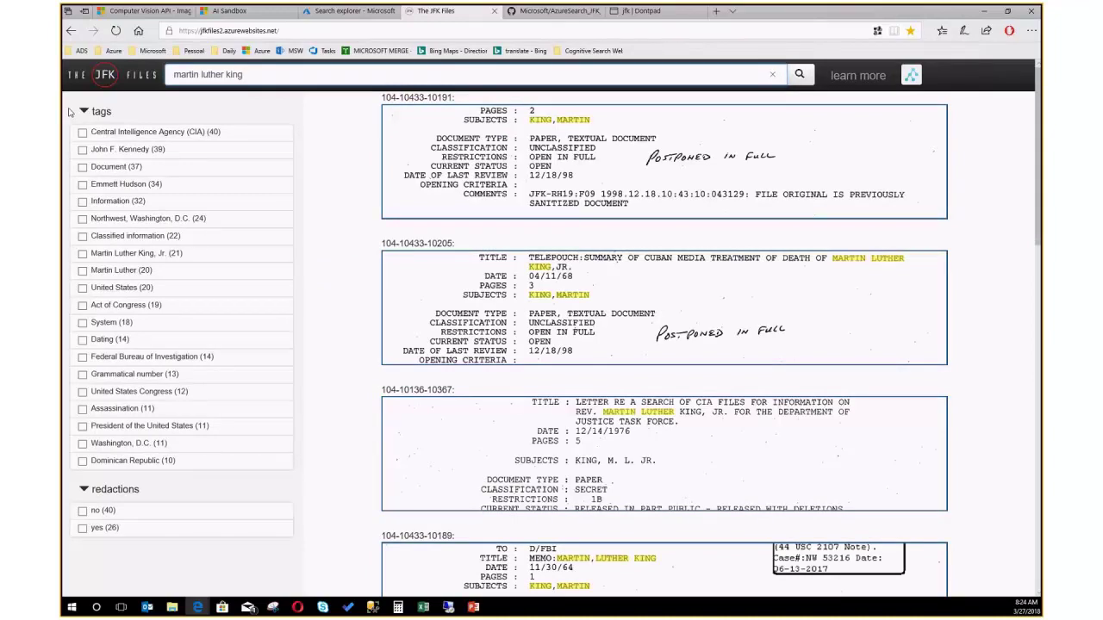
left_click(912, 76)
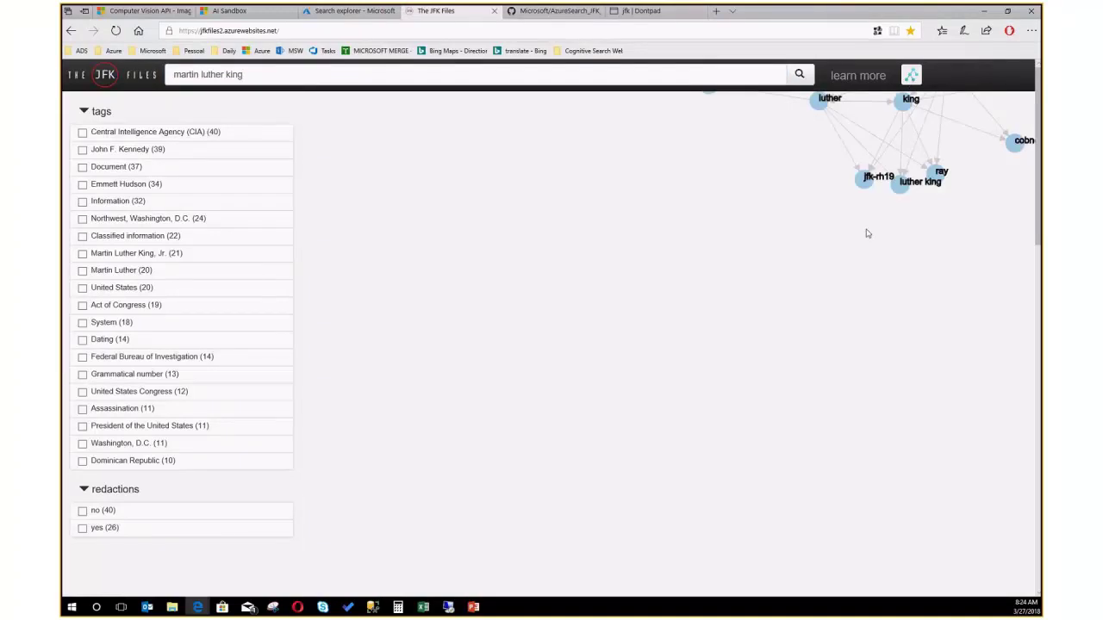
left_click(913, 75)
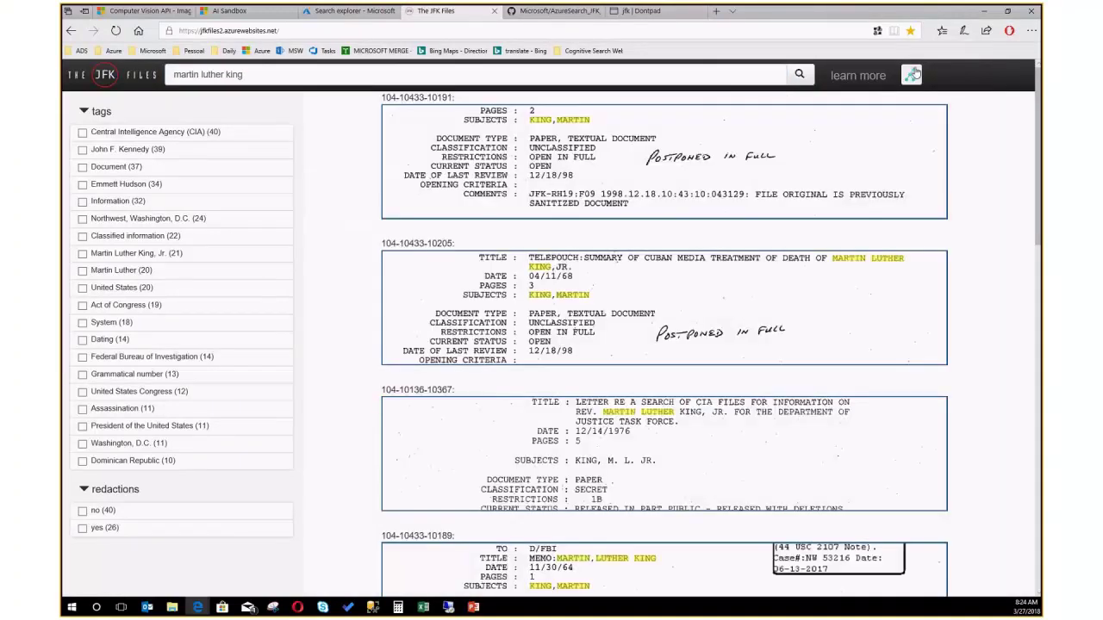
left_click(913, 75)
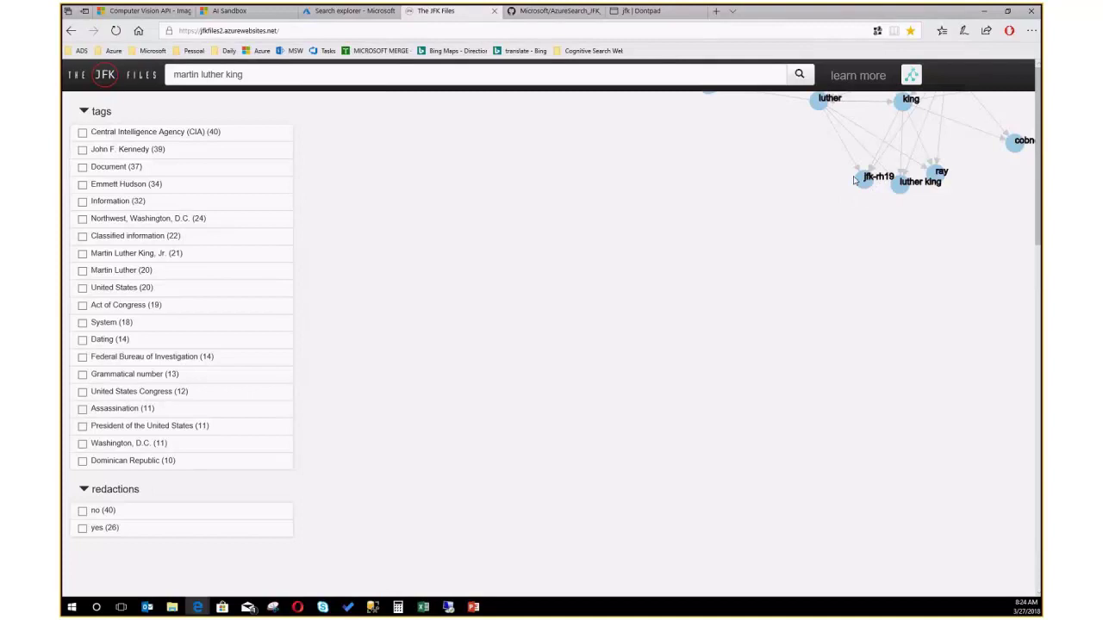
scroll(853, 179, "down", 3)
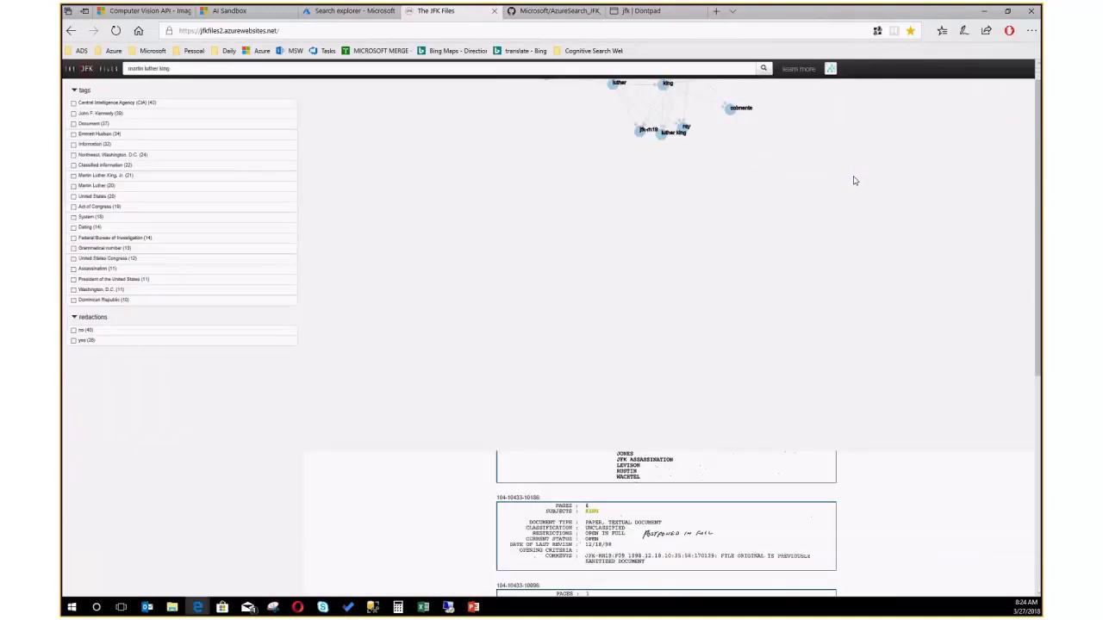
scroll(858, 182, "up", 2)
scroll(859, 182, "up", 1)
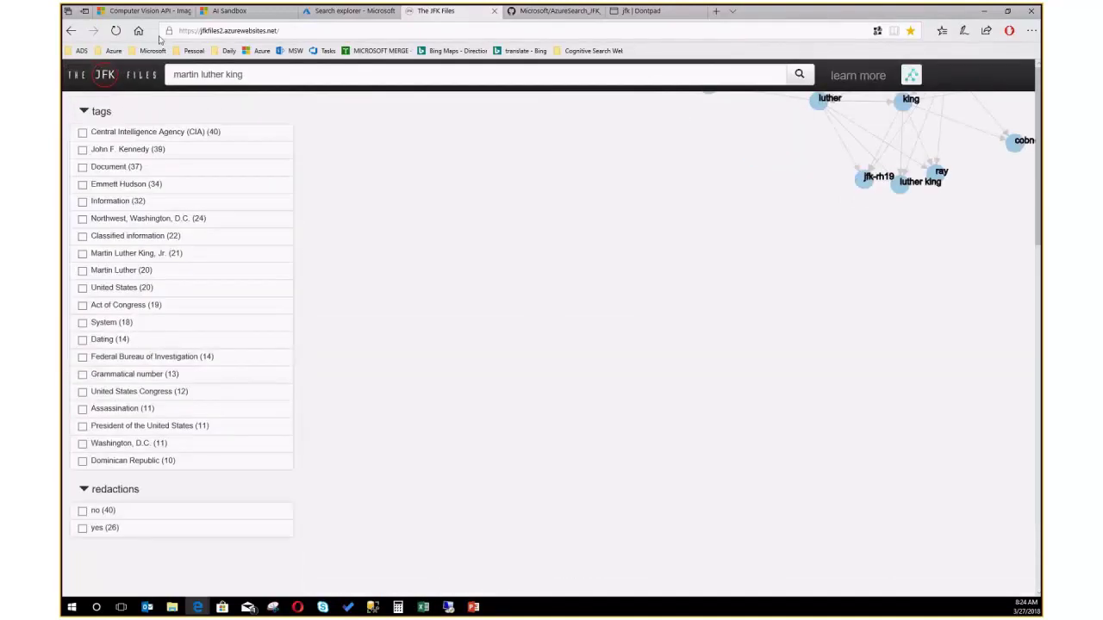
Step: Reload The JFK Files page and graph the relationships for a new "martin luther king" search
left_click(114, 32)
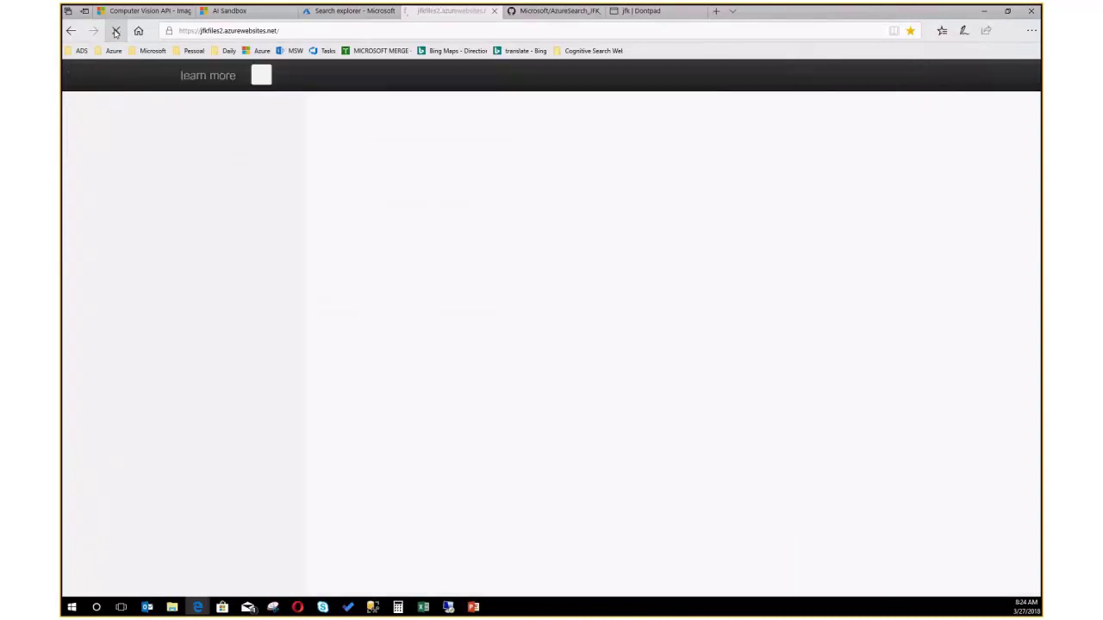
type("martin")
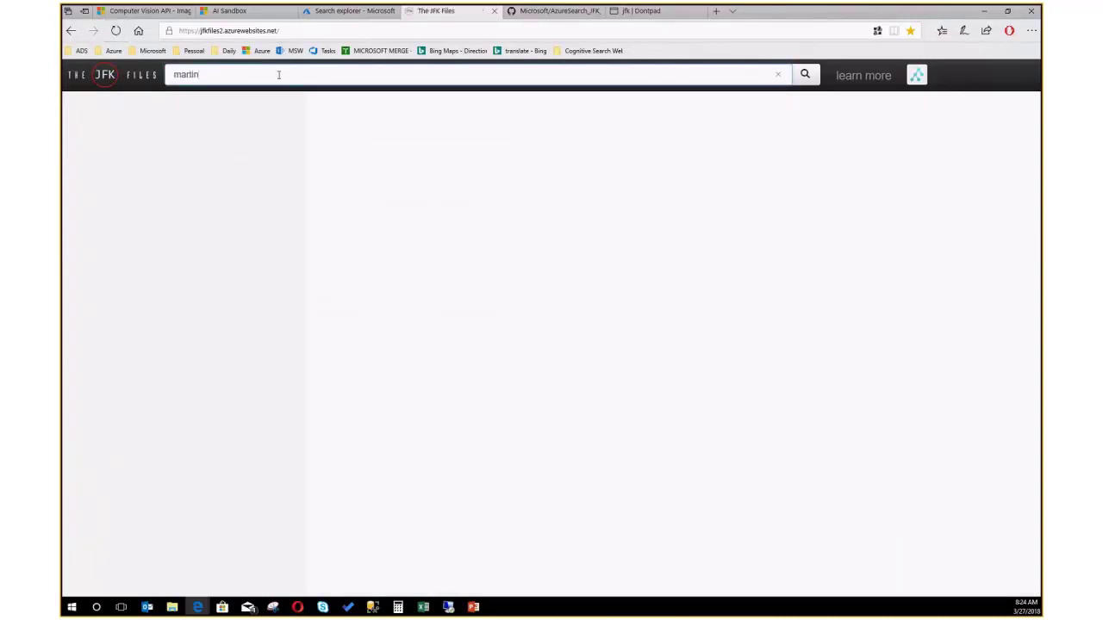
type(" luther king")
left_click(911, 76)
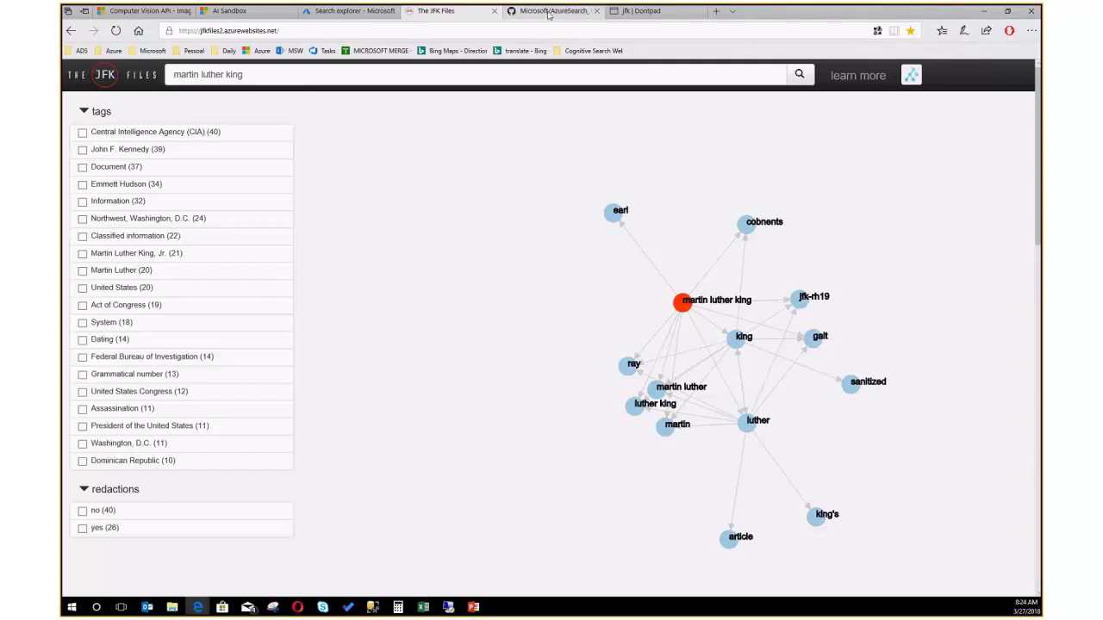
Step: Switch to the AzureSearch_JFK_Files repository on GitHub and review its file list and clone or download option
mouse_move(549, 14)
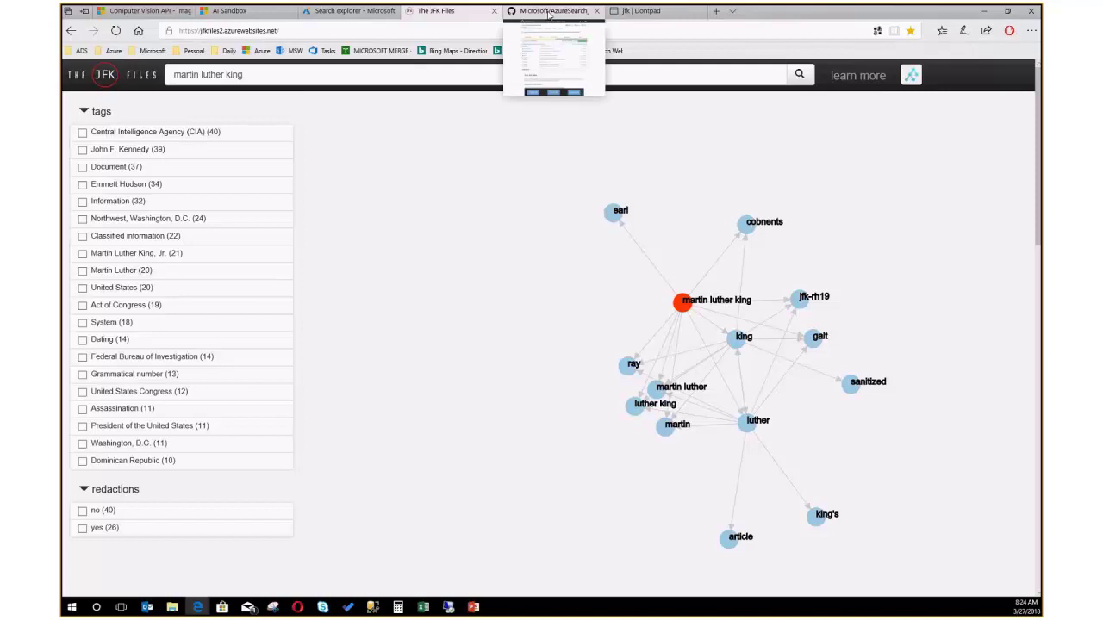
left_click(549, 11)
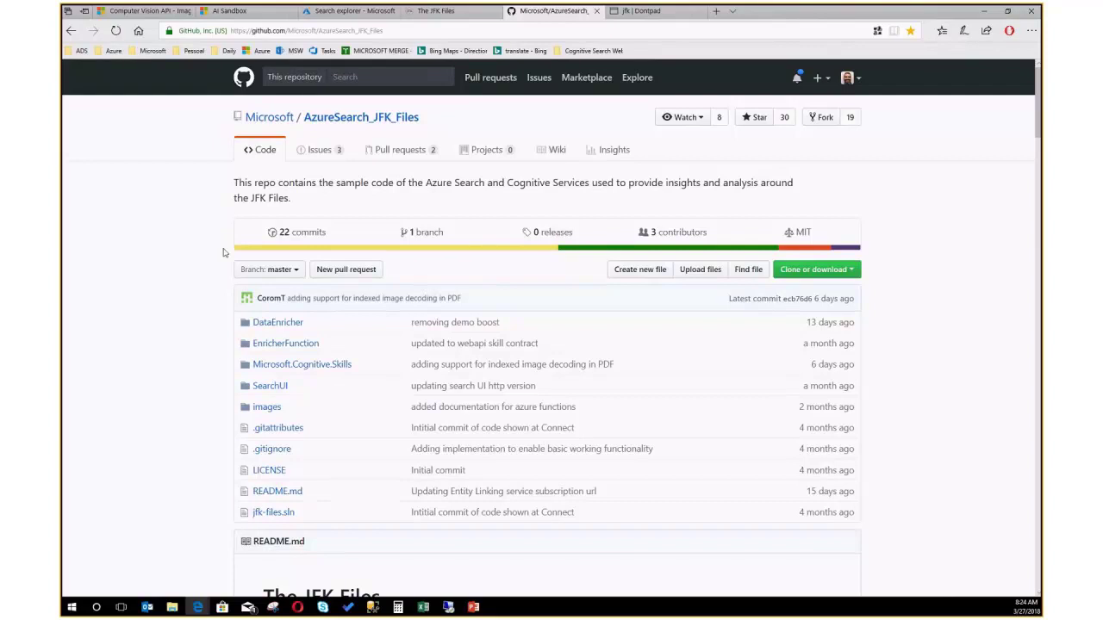
scroll(212, 260, "down", 1)
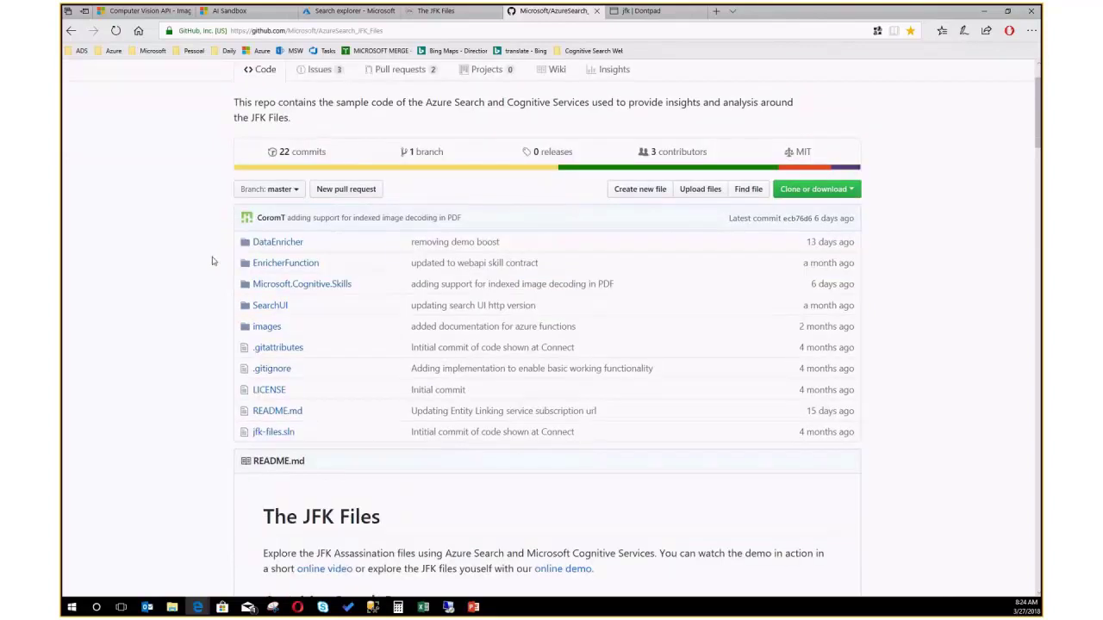
scroll(257, 324, "down", 1)
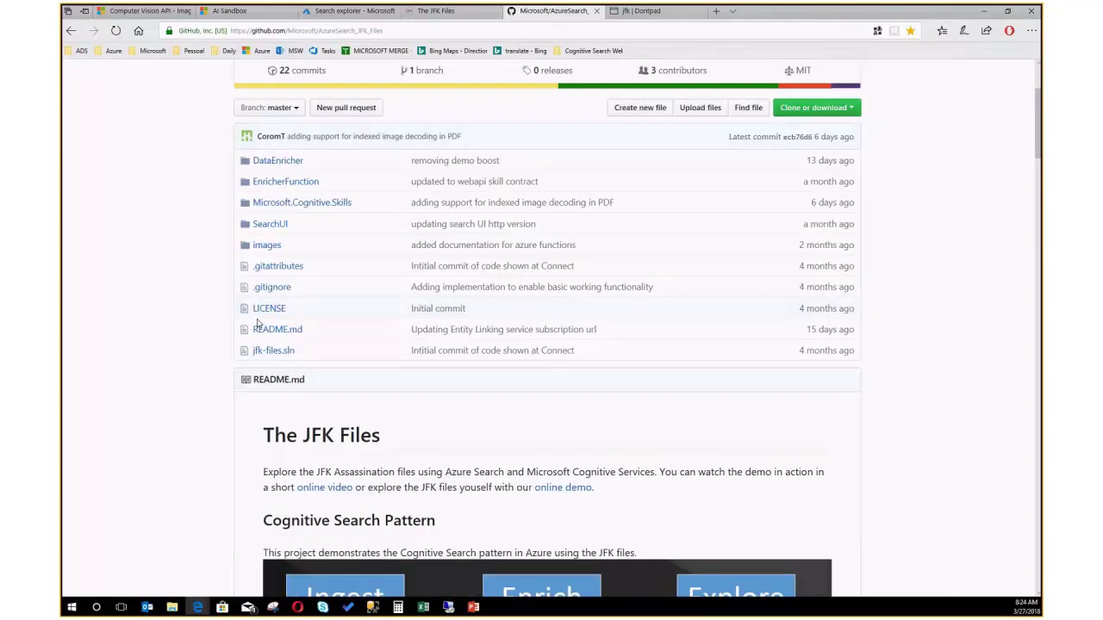
scroll(327, 316, "up", 1)
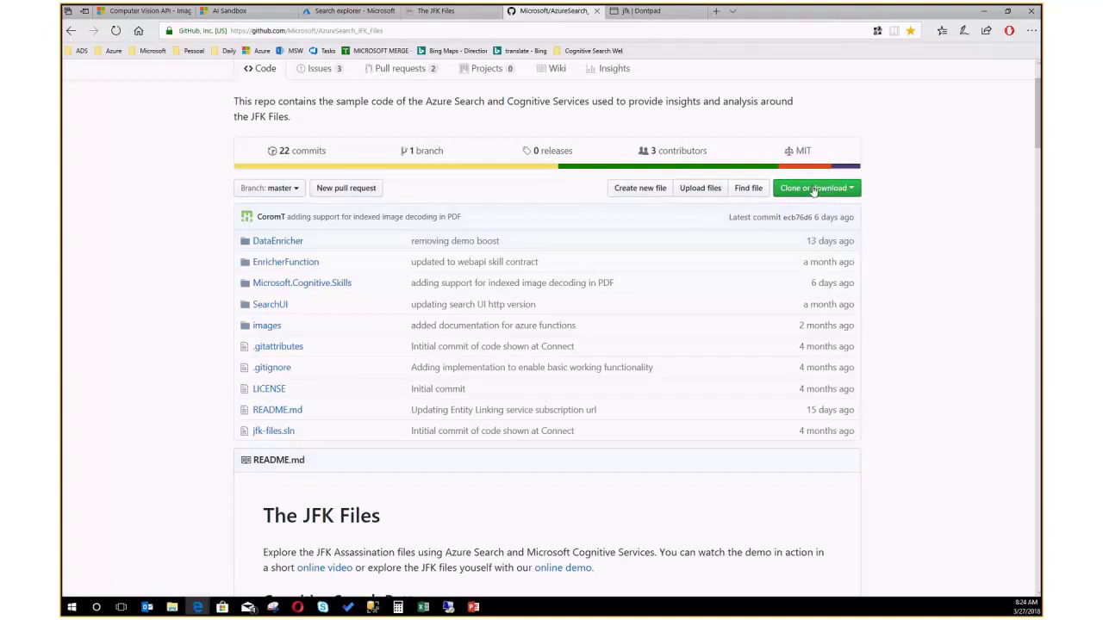
scroll(316, 331, "down", 2)
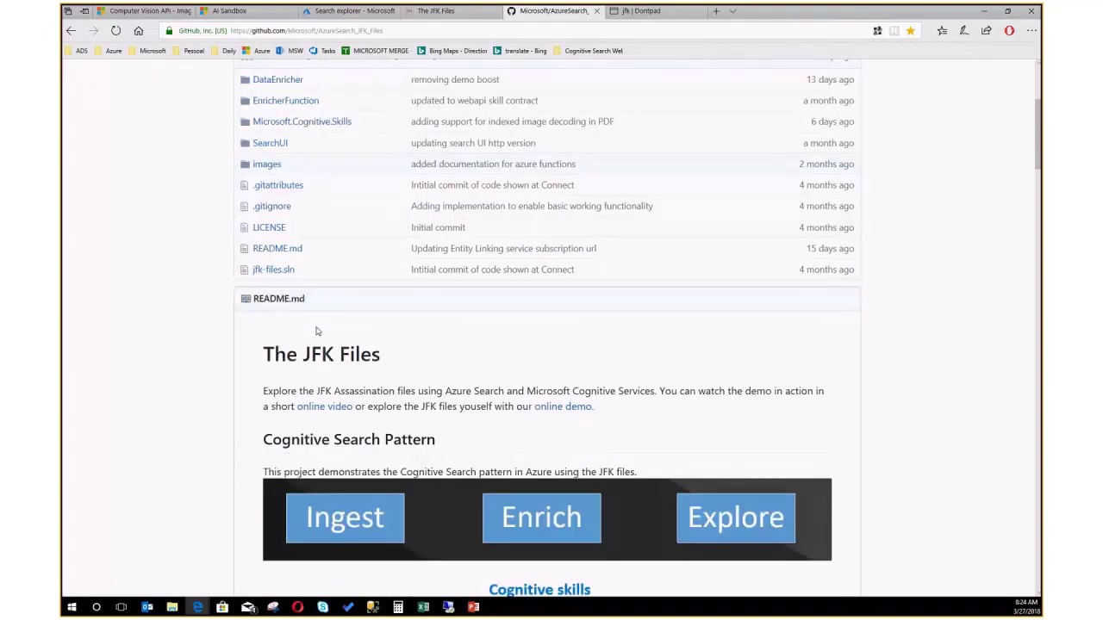
Step: Examine the README's Cognitive Search Pattern and JFK Files Architecture diagrams, continuing to the Limitations section
scroll(316, 331, "down", 3)
scroll(503, 367, "down", 1)
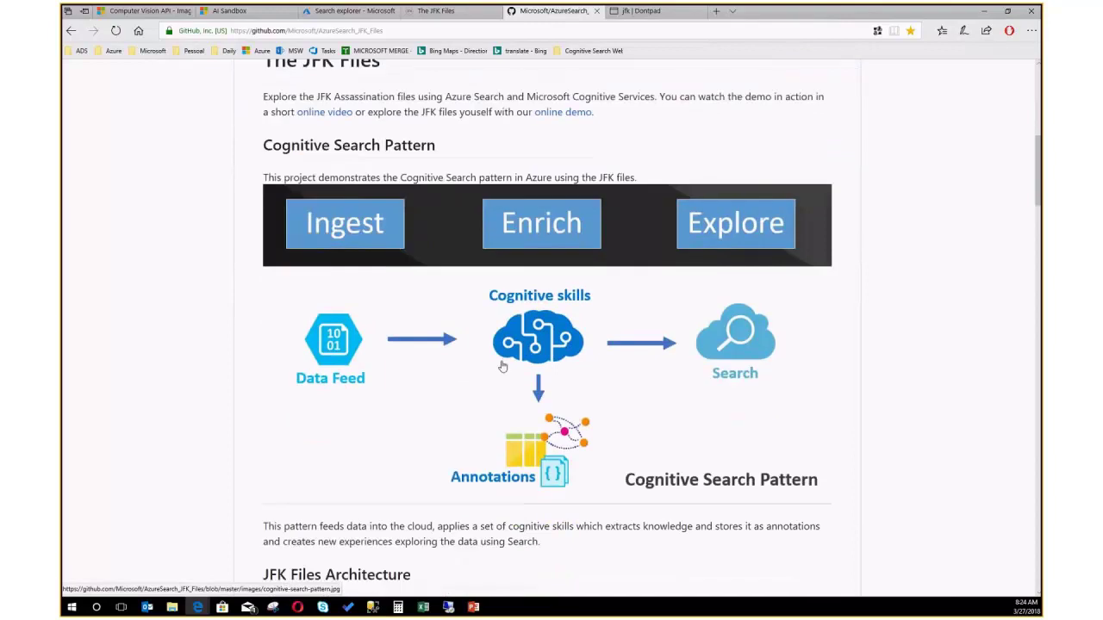
scroll(503, 366, "down", 2)
scroll(502, 364, "down", 3)
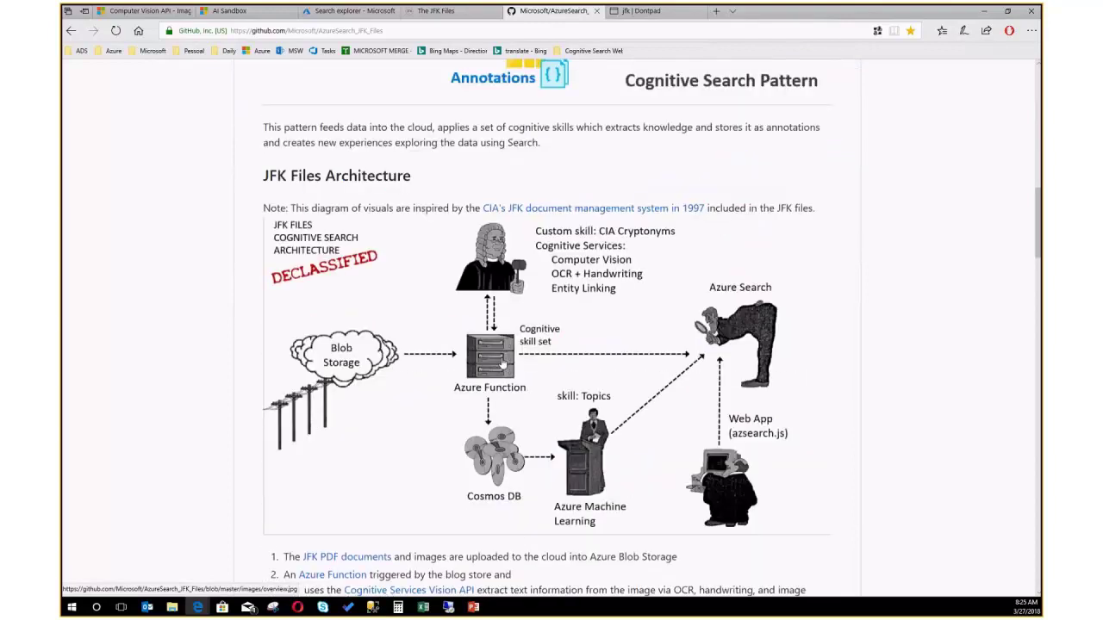
scroll(503, 364, "down", 3)
scroll(502, 364, "down", 4)
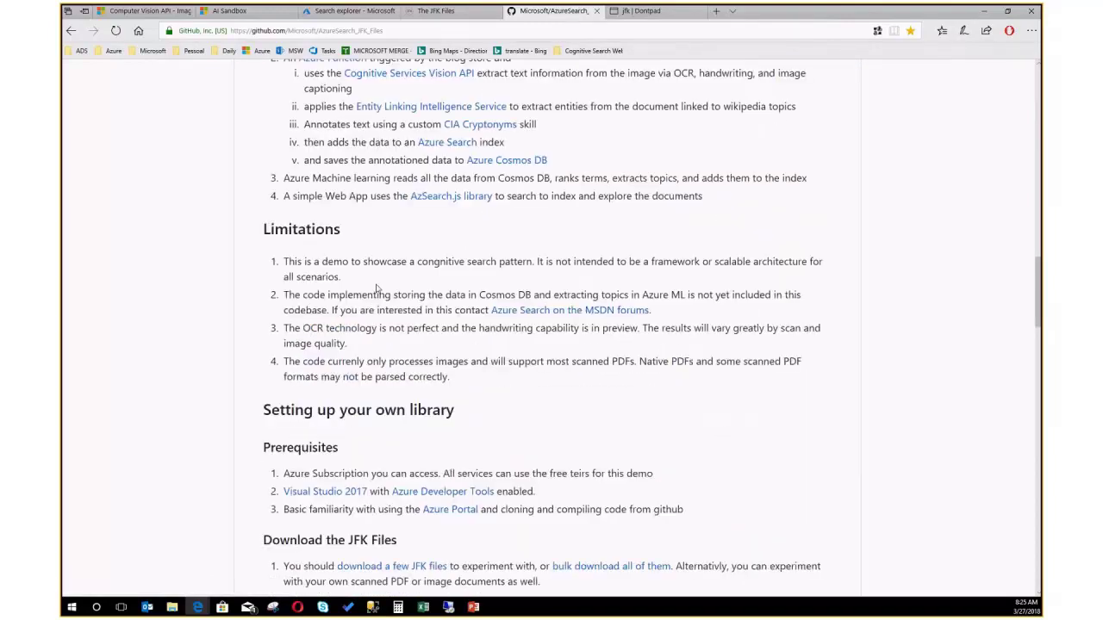
Step: Review the README's library setup instructions, highlighting the Prerequisites and Download the JFK Files headings
scroll(376, 288, "down", 2)
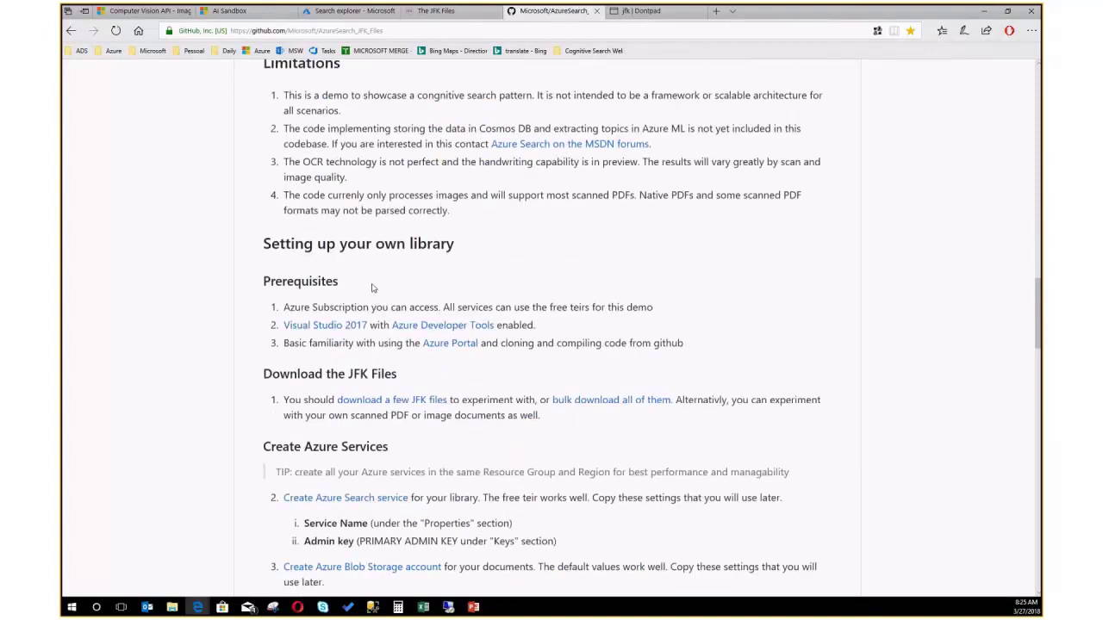
scroll(373, 288, "down", 1)
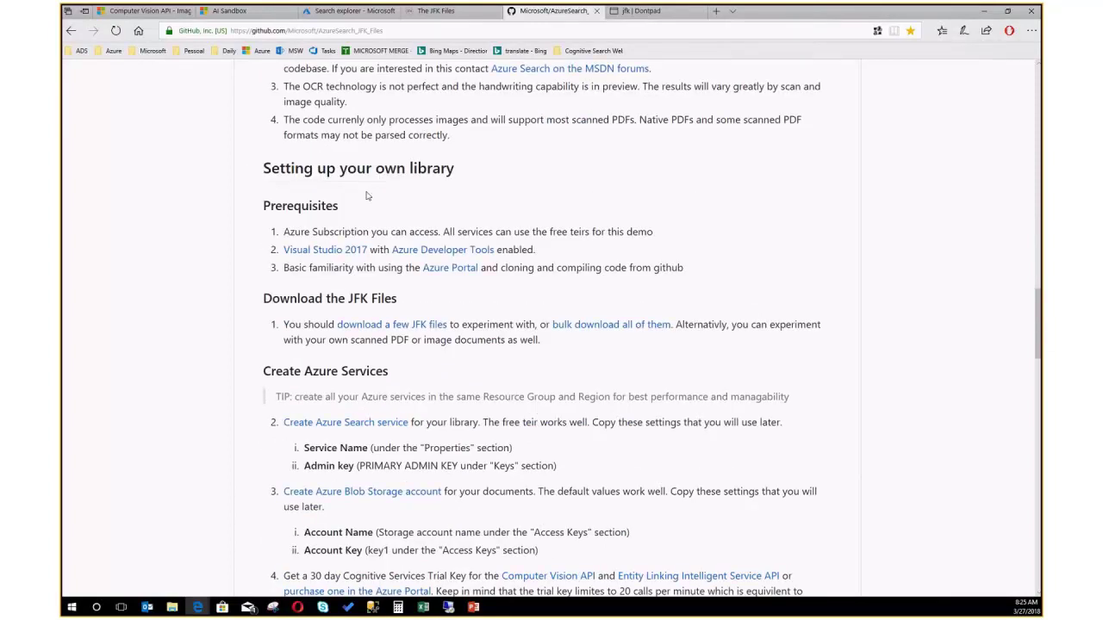
scroll(361, 197, "up", 1)
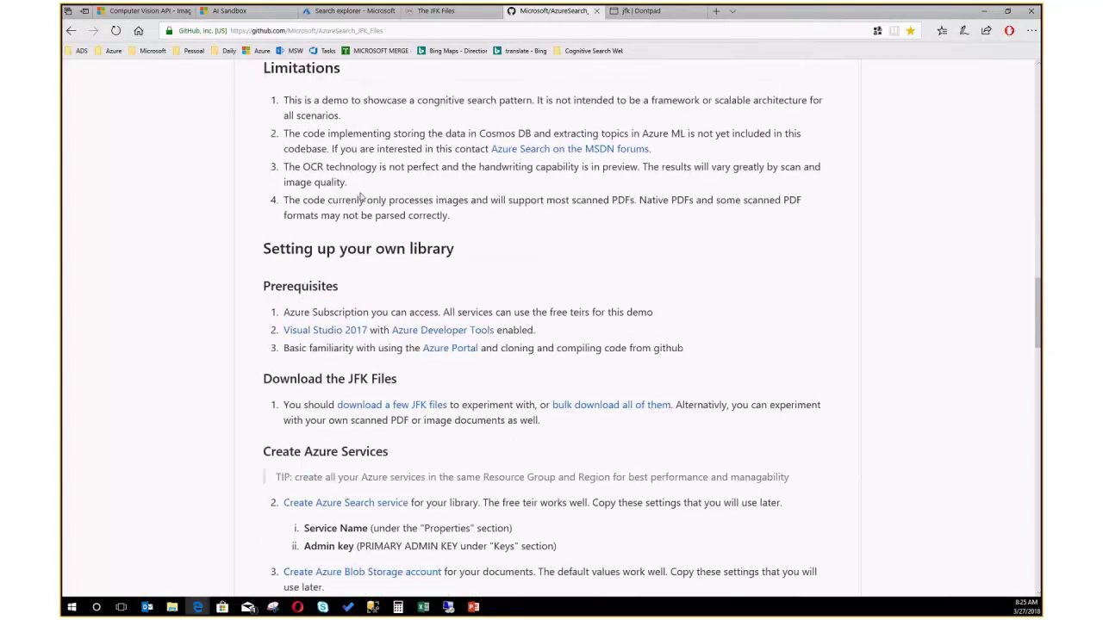
scroll(361, 197, "down", 2)
double_click(301, 127)
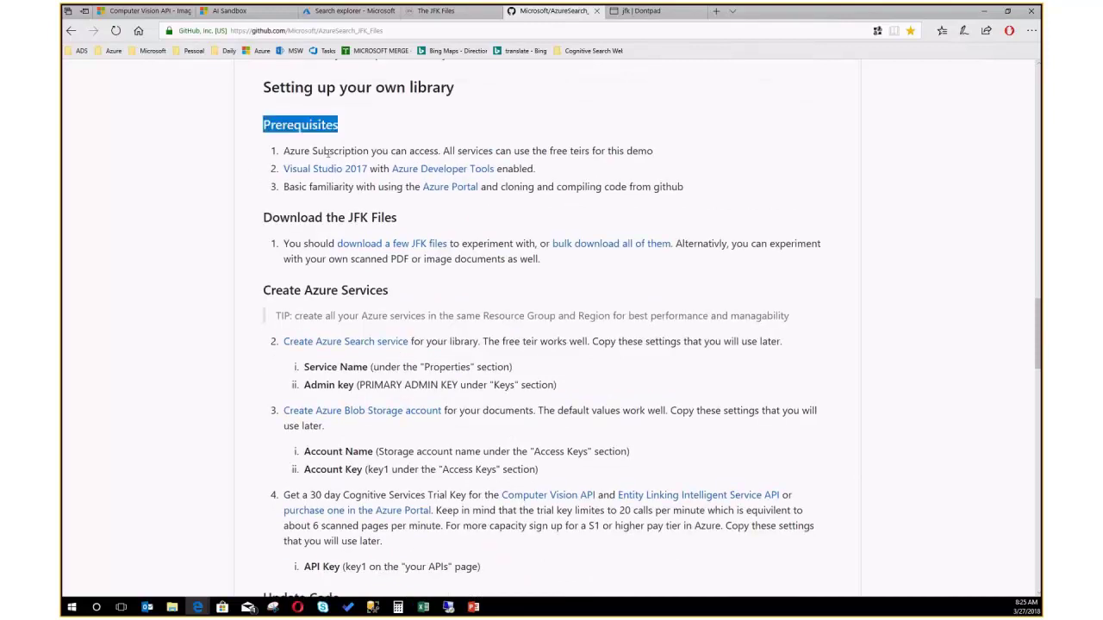
left_click(327, 153)
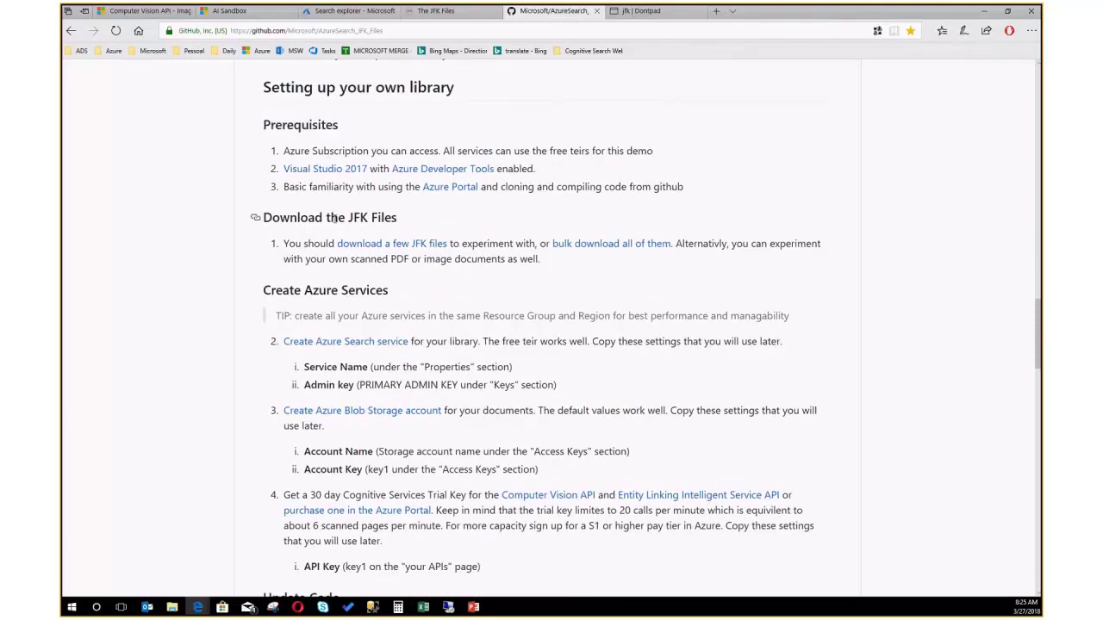
left_click_drag(291, 218, 394, 223)
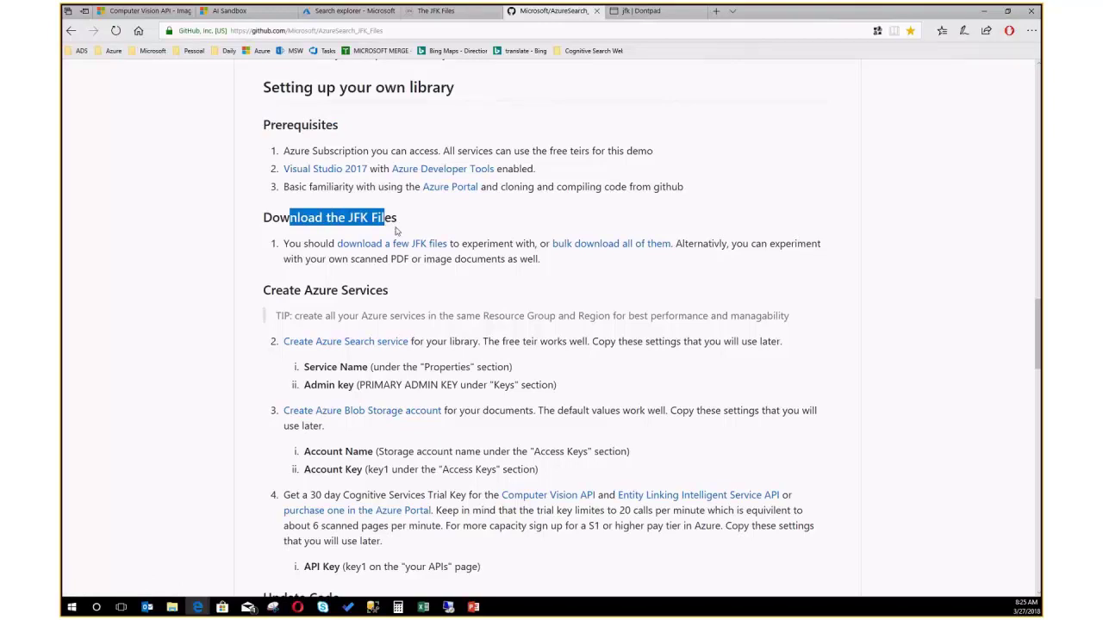
left_click(396, 231)
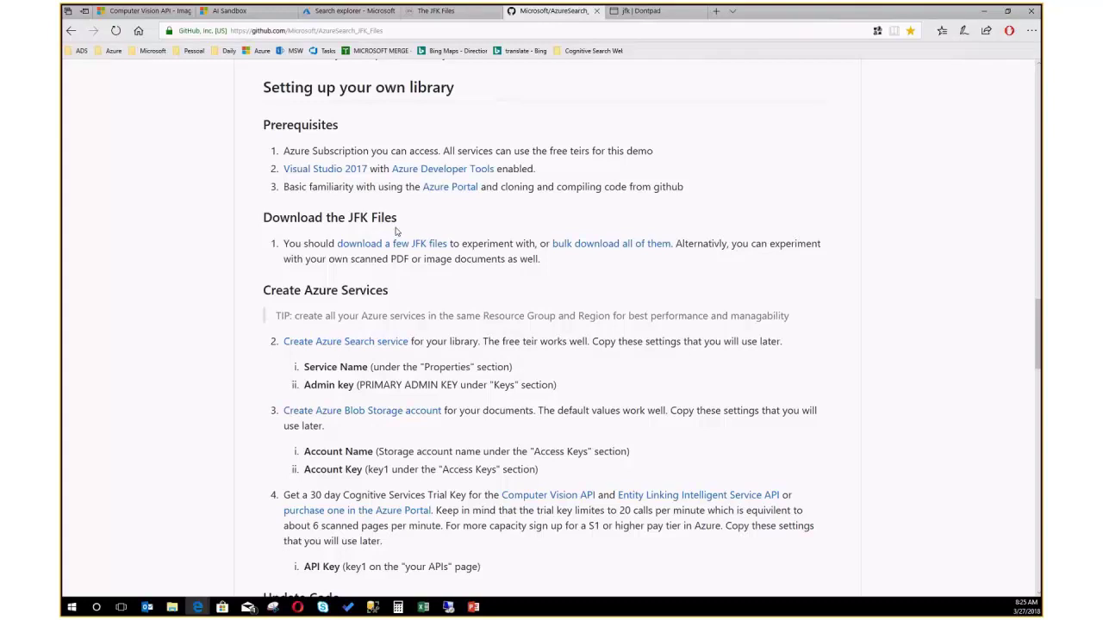
Step: Review the Create Azure Services instructions, highlighting the storage account name and key lines, and highlight the Update Code heading
scroll(392, 239, "down", 1)
scroll(387, 249, "down", 2)
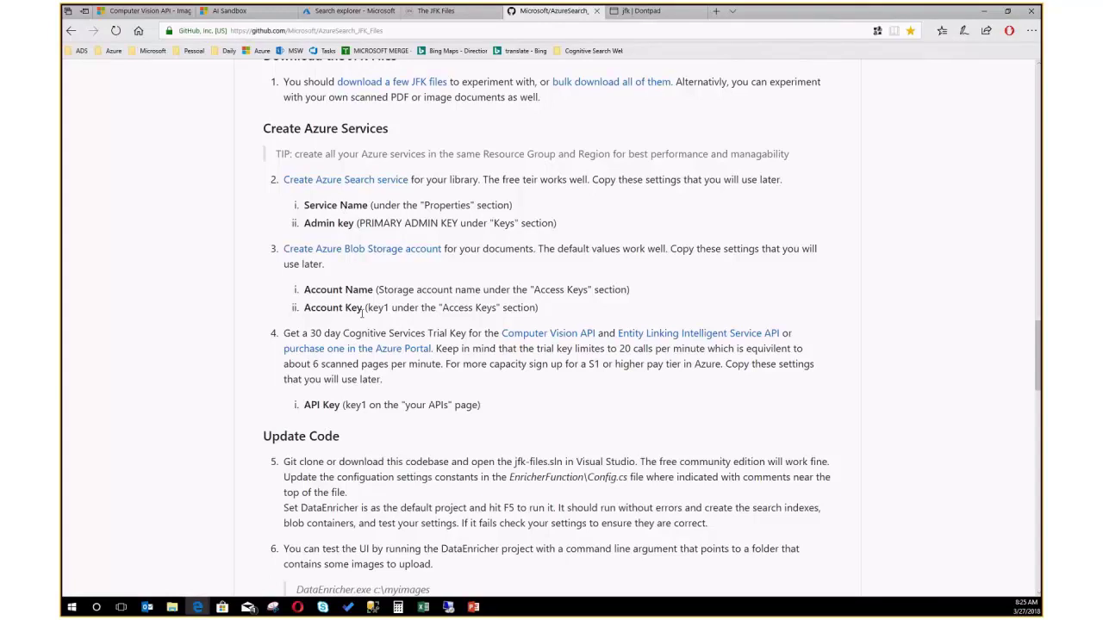
left_click_drag(353, 291, 396, 308)
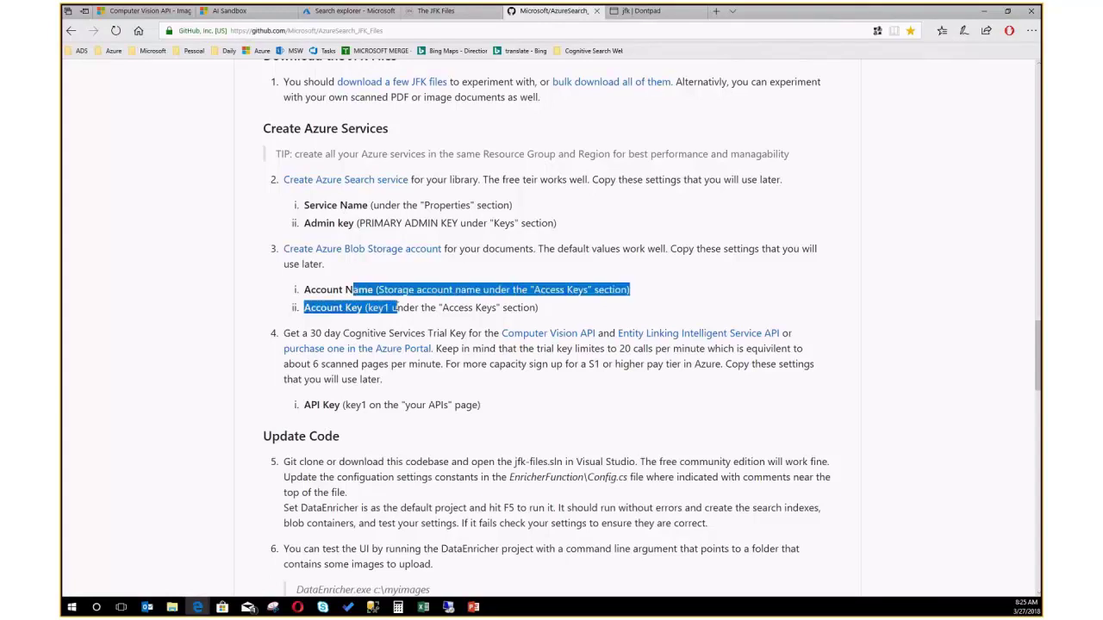
scroll(397, 310, "down", 1)
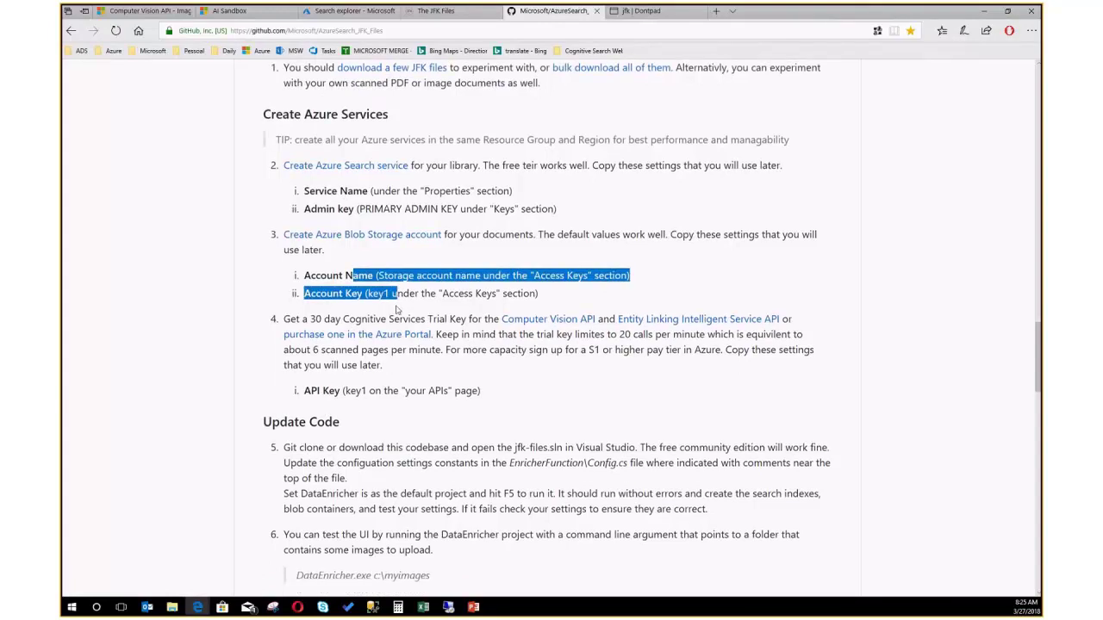
scroll(397, 310, "down", 3)
double_click(324, 274)
triple_click(321, 274)
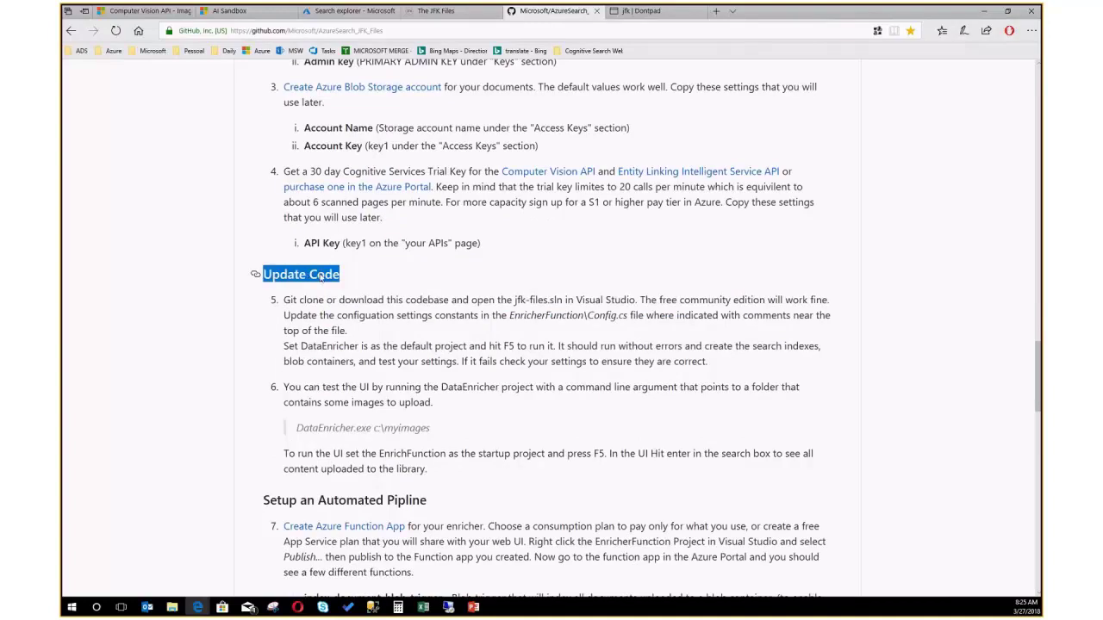
scroll(301, 196, "down", 2)
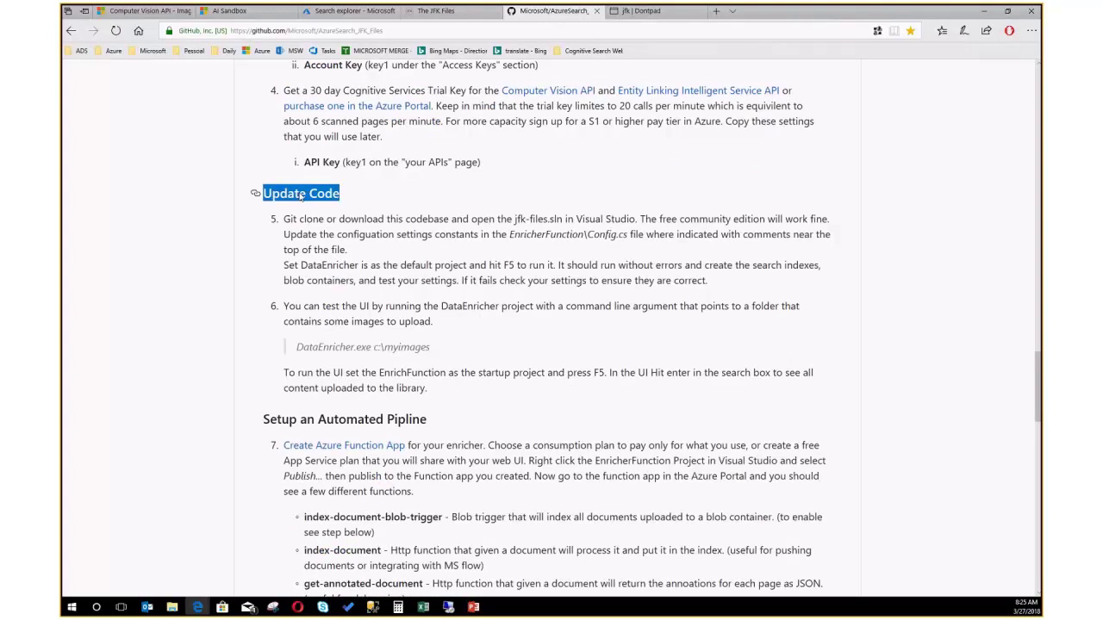
left_click(296, 194)
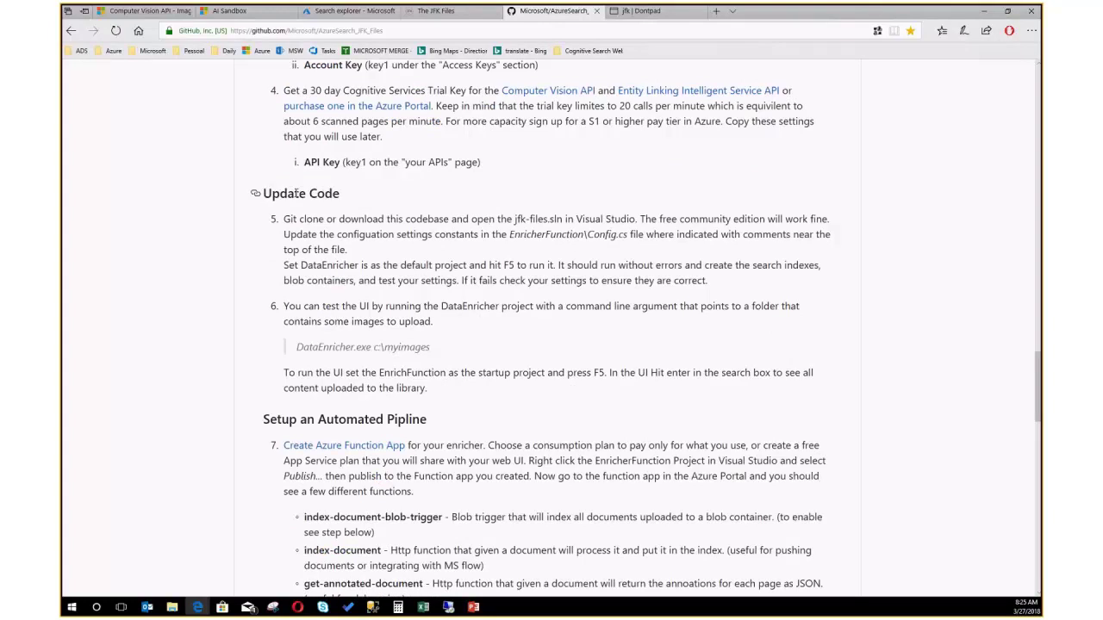
Step: Recheck the Azure service keys, and highlight jfk-files.sln and the EnricherFunction\Config.cs path in the Update Code instructions
scroll(296, 193, "up", 1)
scroll(297, 193, "up", 5)
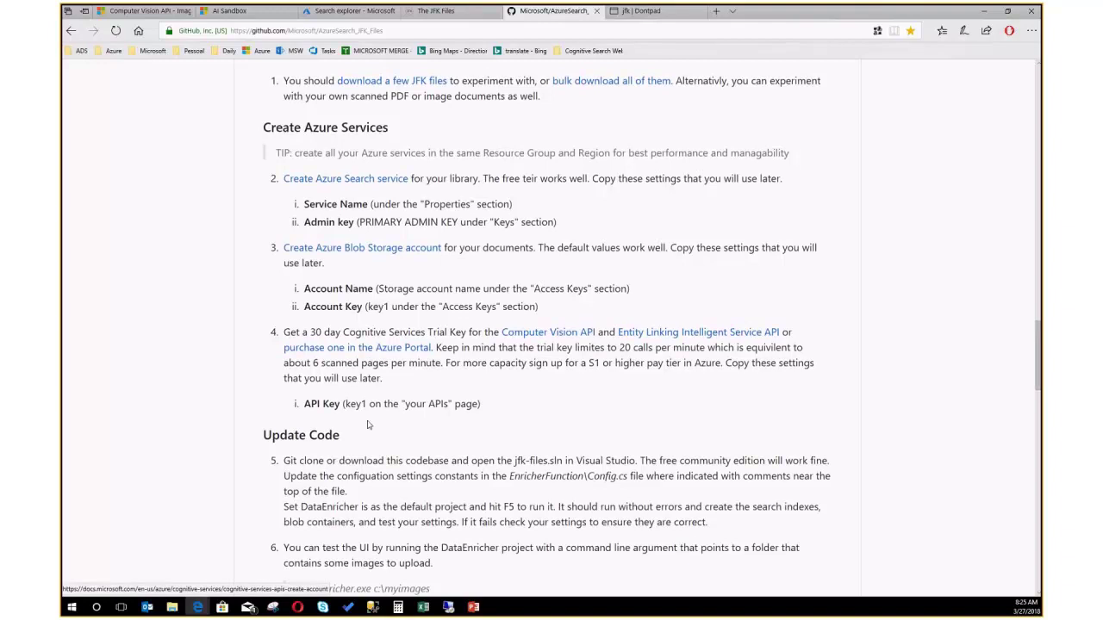
scroll(367, 425, "down", 3)
scroll(484, 235, "down", 3)
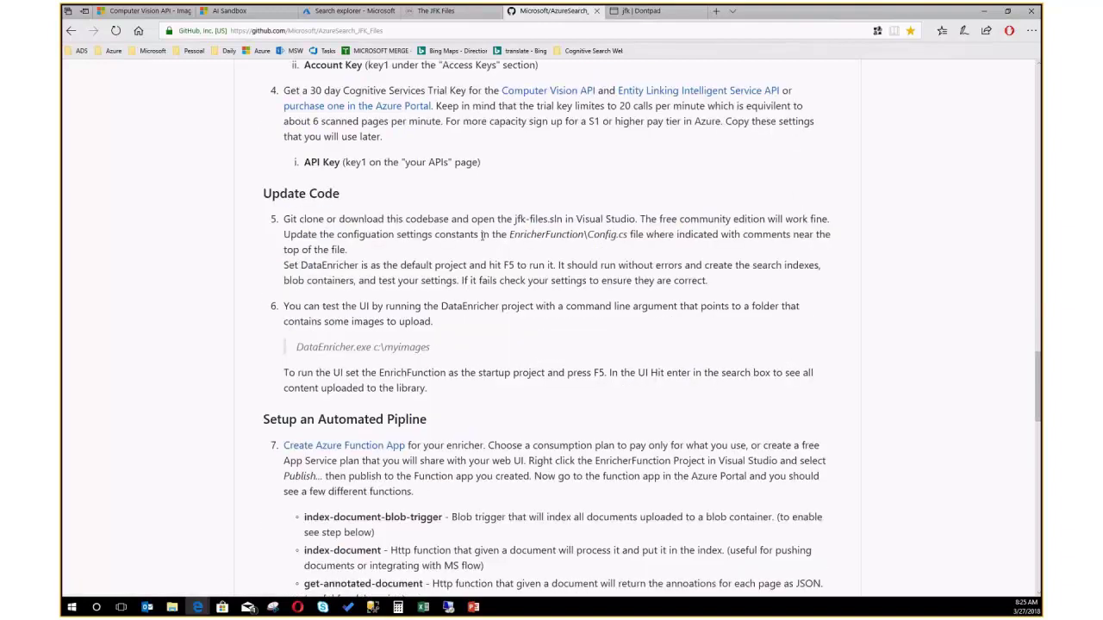
left_click_drag(514, 220, 565, 220)
left_click(513, 266)
left_click_drag(507, 236, 559, 238)
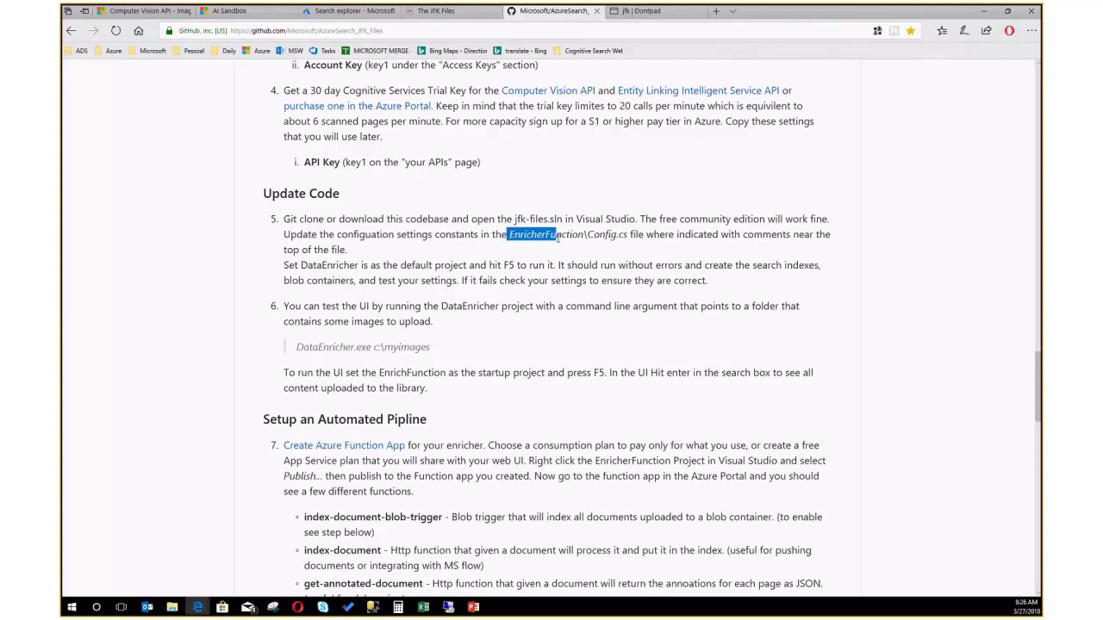
left_click(509, 299)
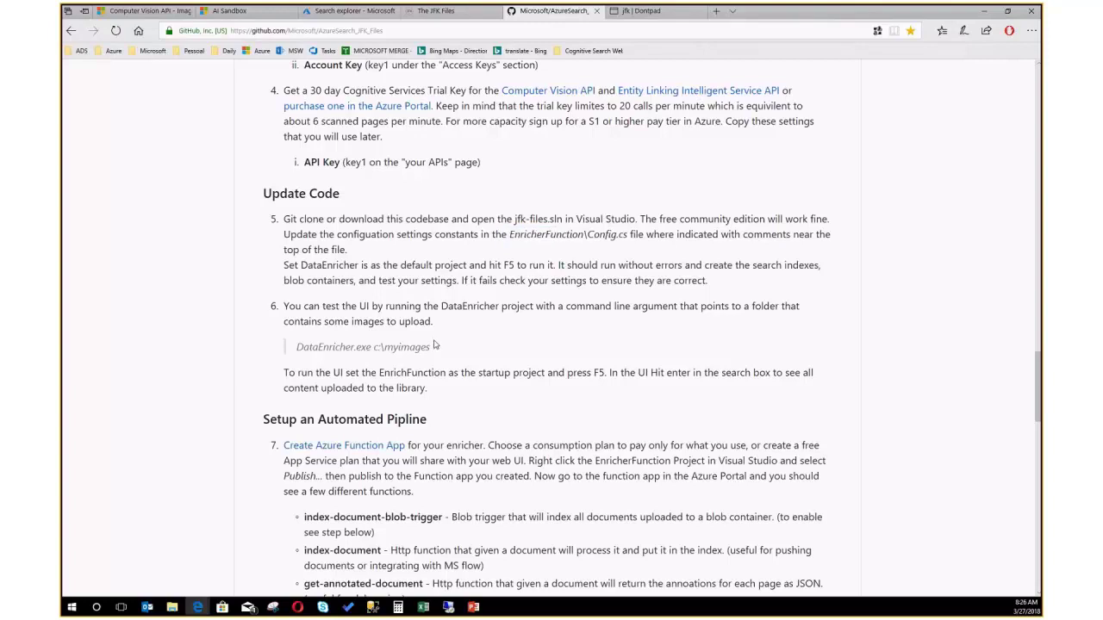
Step: Examine the automated pipeline instructions, covering the Azure Function App functions and the IMAGE_BLOB_CONNECTION_STRING setting, and highlight the section heading
scroll(435, 344, "down", 1)
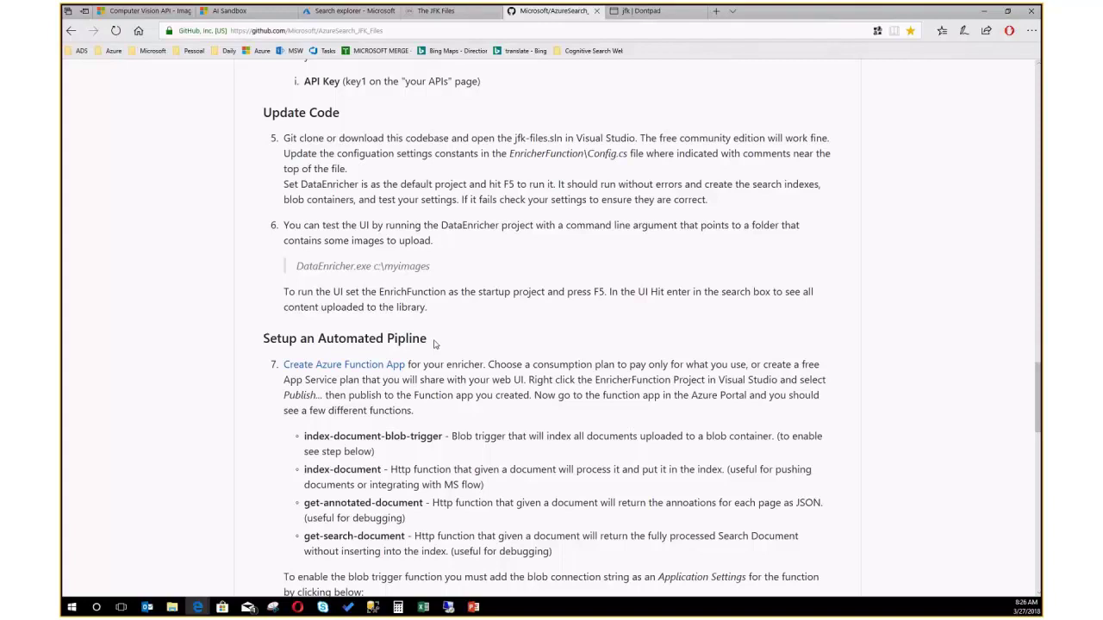
scroll(435, 345, "down", 1)
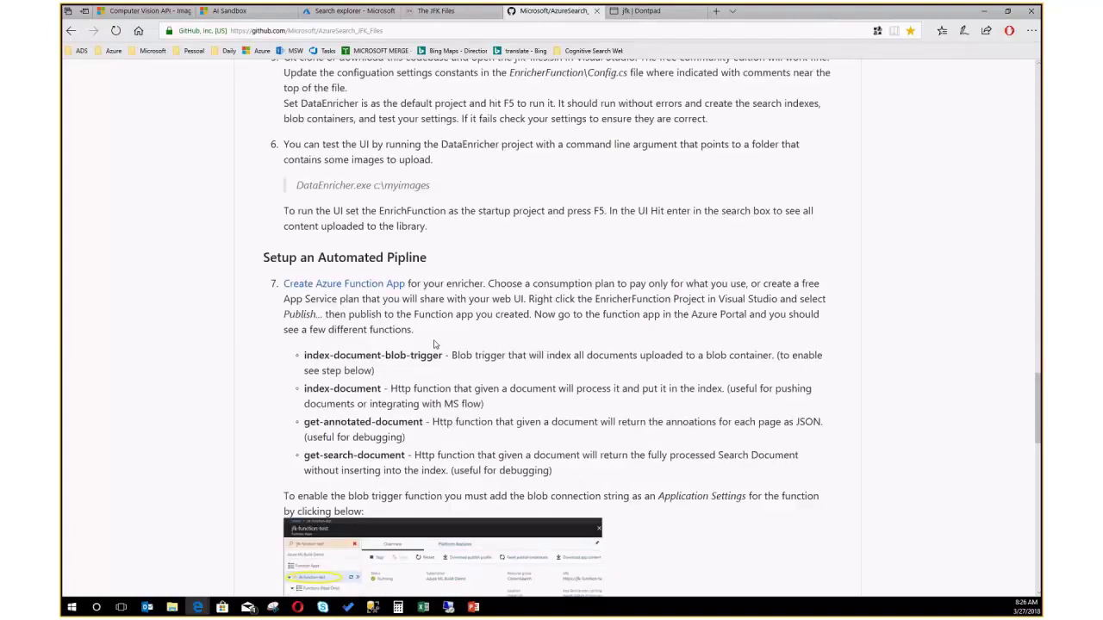
scroll(435, 344, "down", 1)
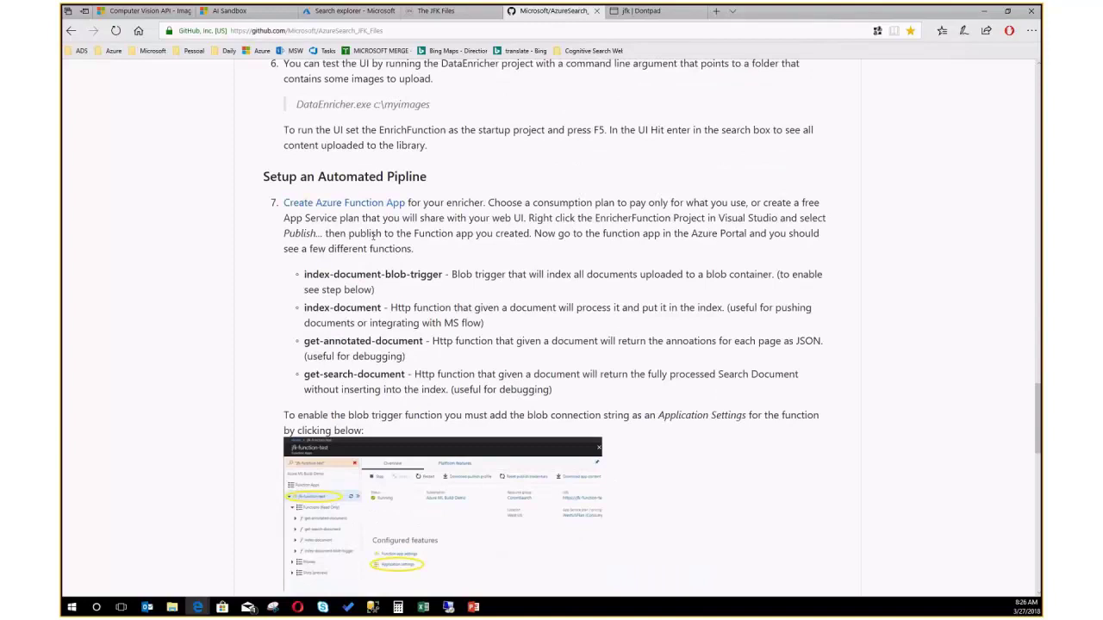
scroll(373, 234, "down", 1)
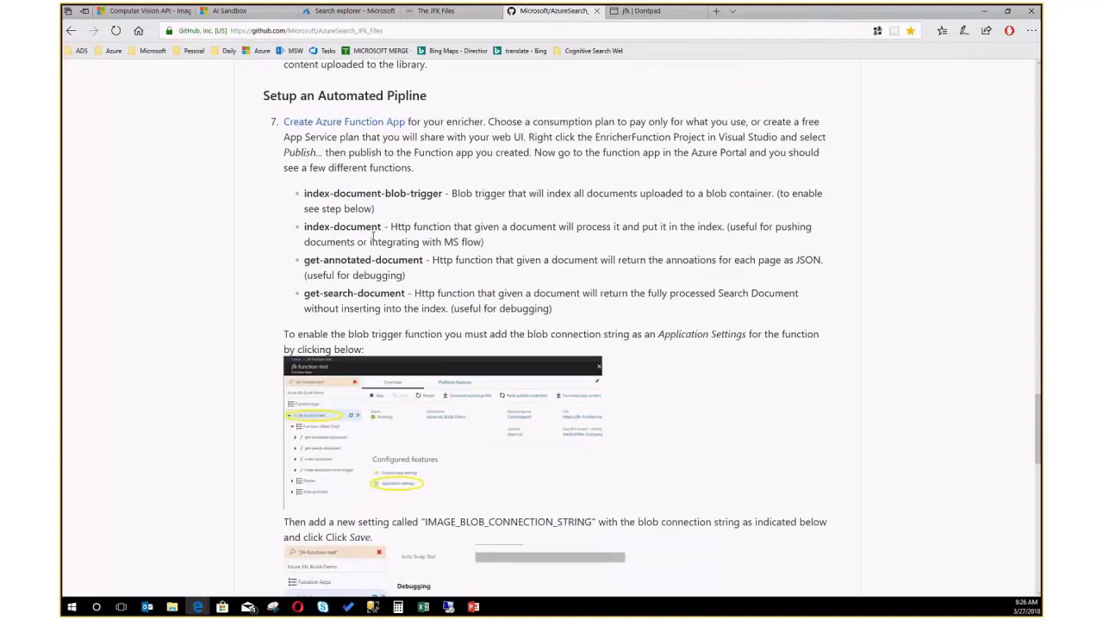
scroll(373, 235, "down", 1)
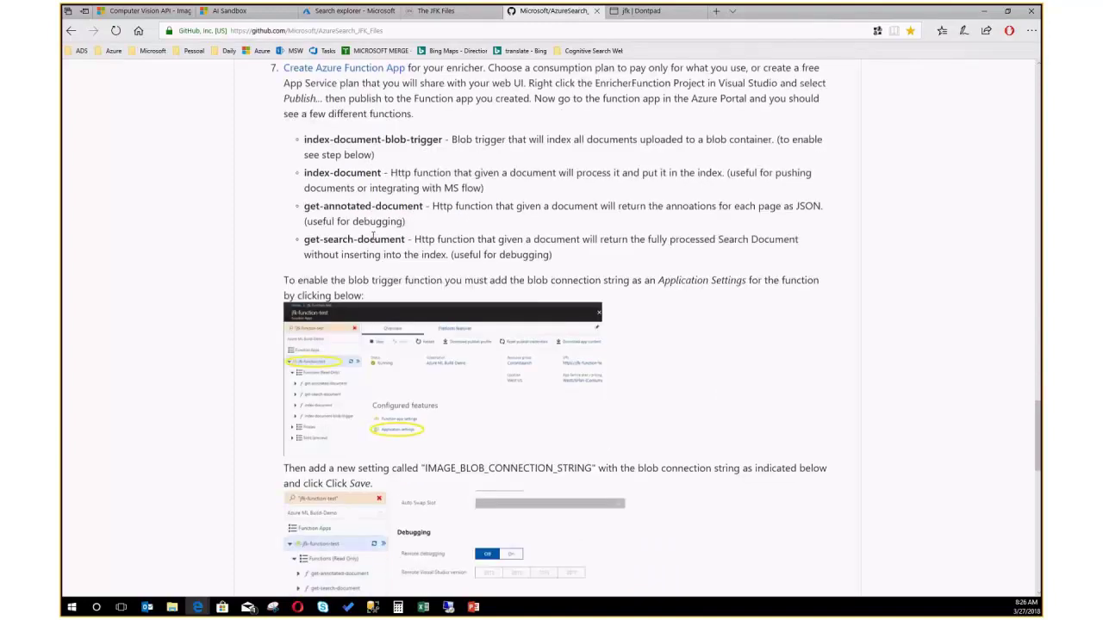
scroll(373, 235, "down", 1)
scroll(373, 234, "down", 2)
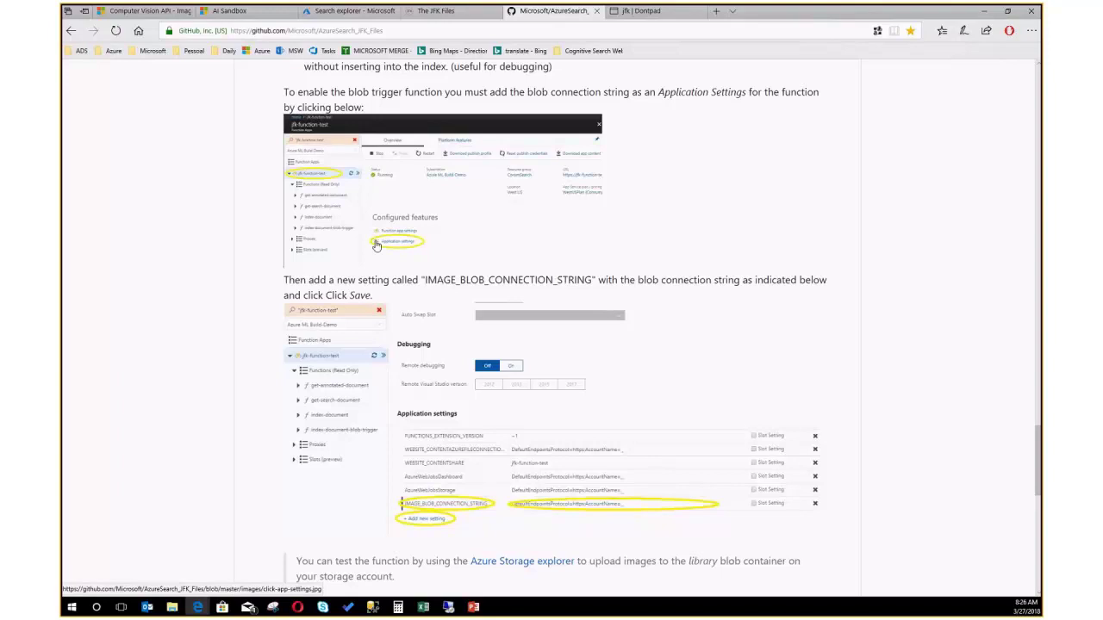
scroll(375, 247, "up", 1)
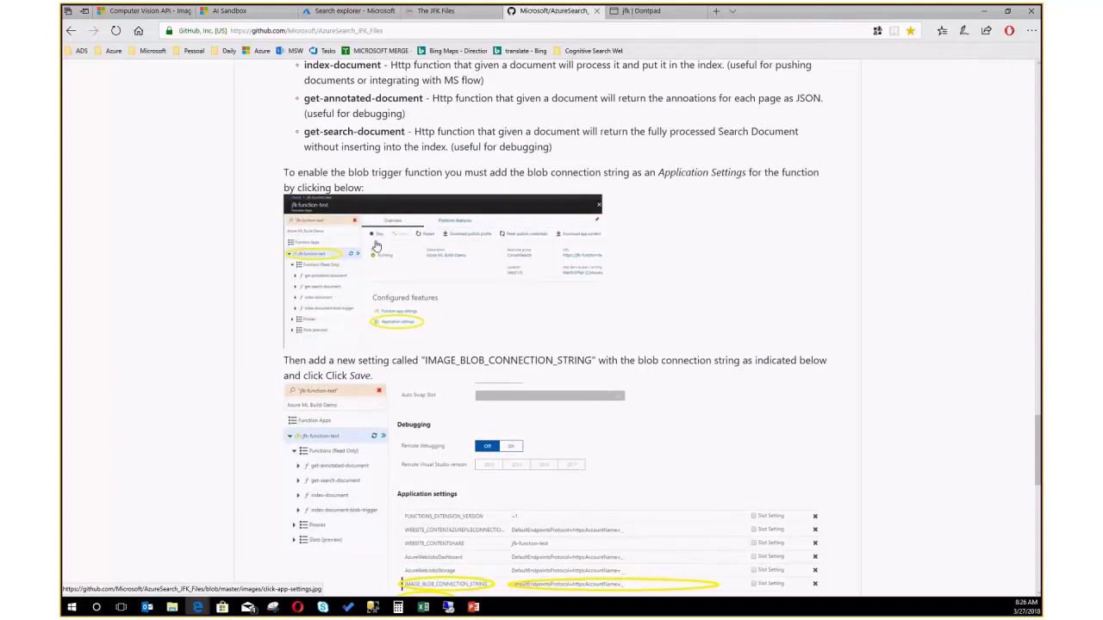
scroll(376, 247, "up", 1)
scroll(376, 247, "up", 2)
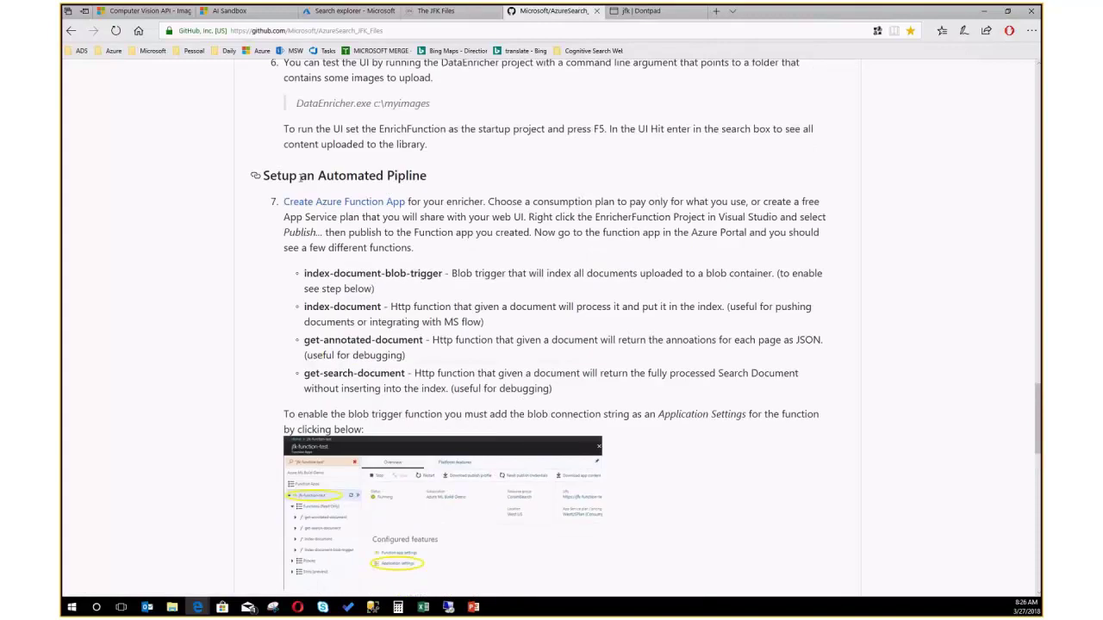
left_click_drag(299, 176, 428, 177)
Step: Highlight the Publish your Web Application heading at the README's end and follow the "very little code" link about customizing the search interface
scroll(474, 271, "down", 3)
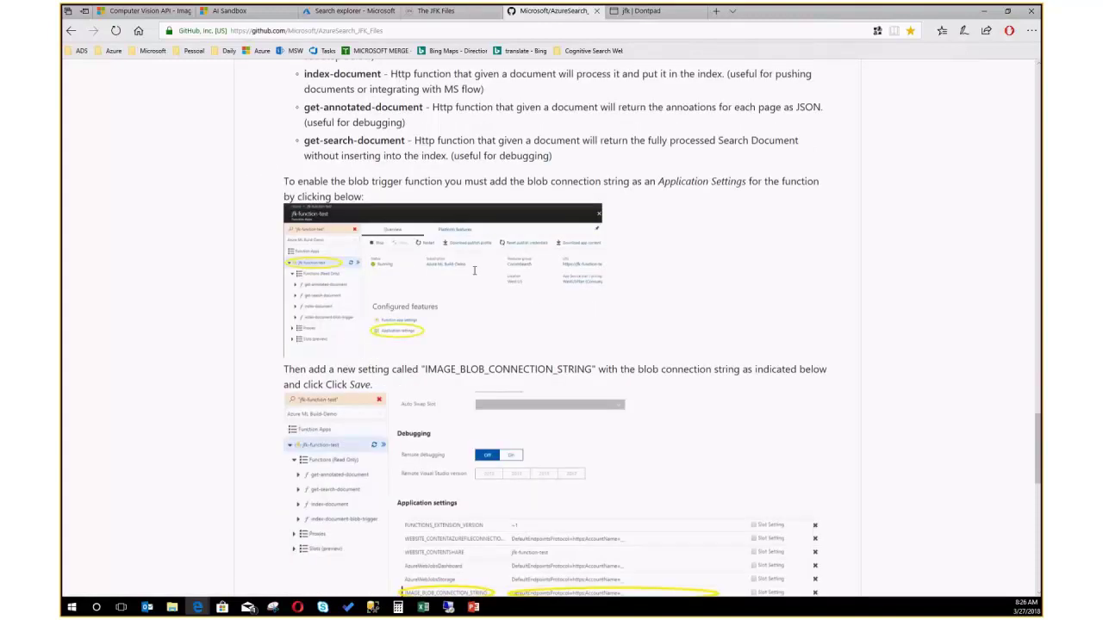
scroll(474, 271, "down", 3)
scroll(472, 275, "down", 3)
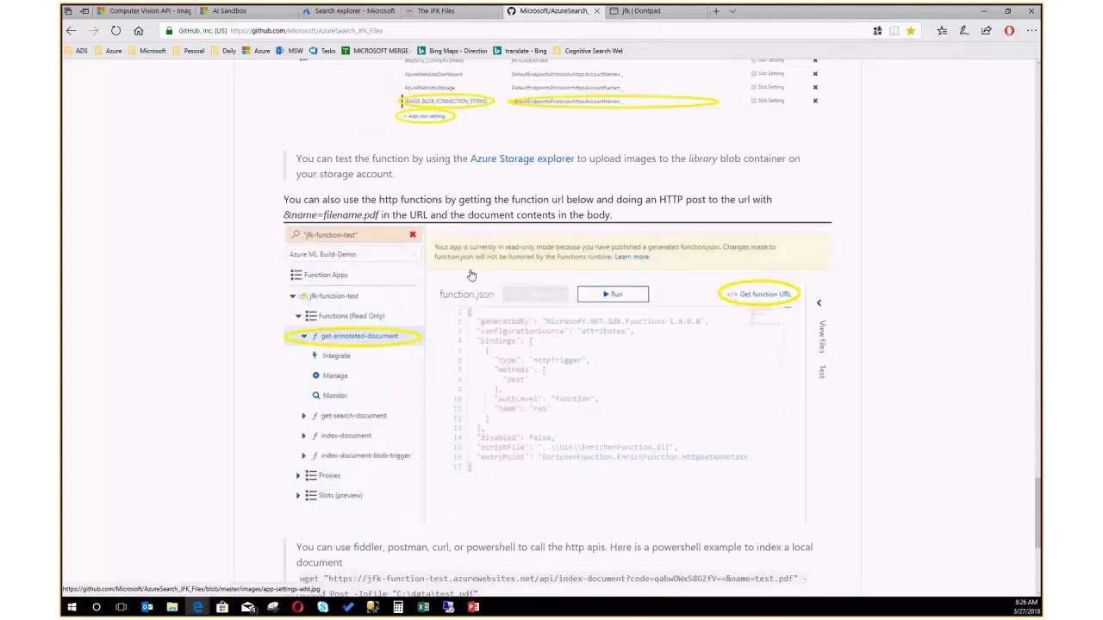
scroll(471, 275, "down", 3)
scroll(471, 275, "down", 3)
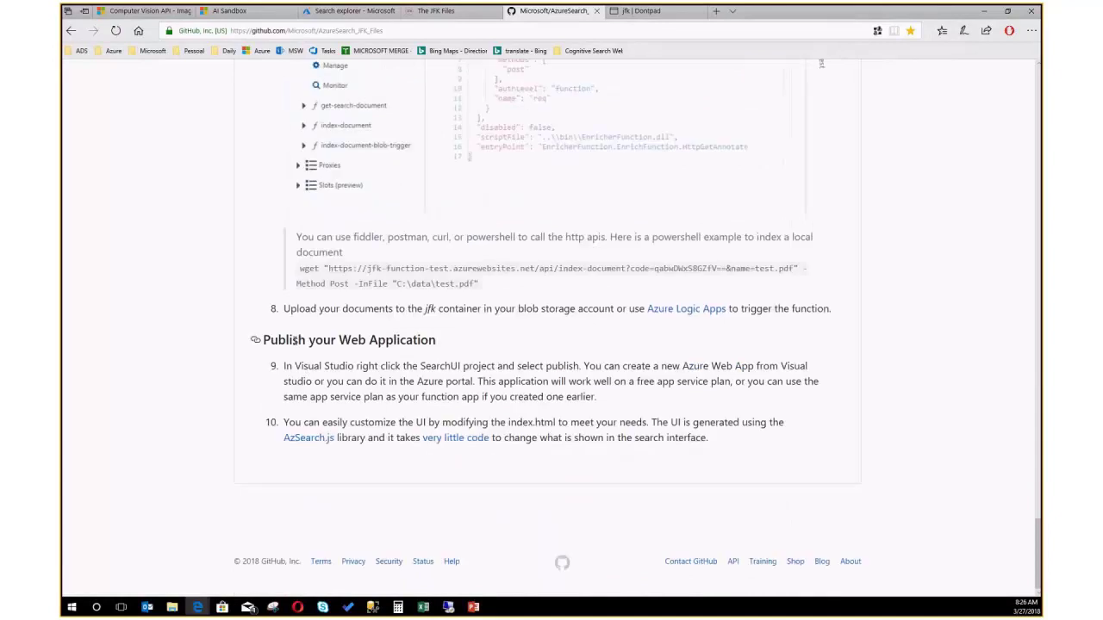
left_click_drag(293, 340, 414, 340)
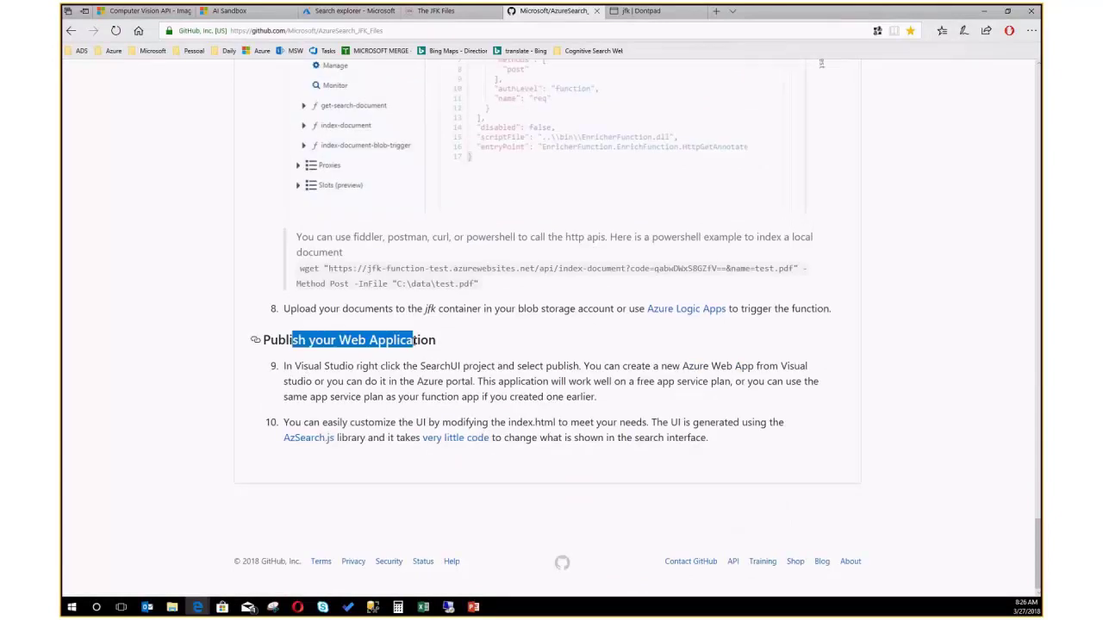
left_click(423, 352)
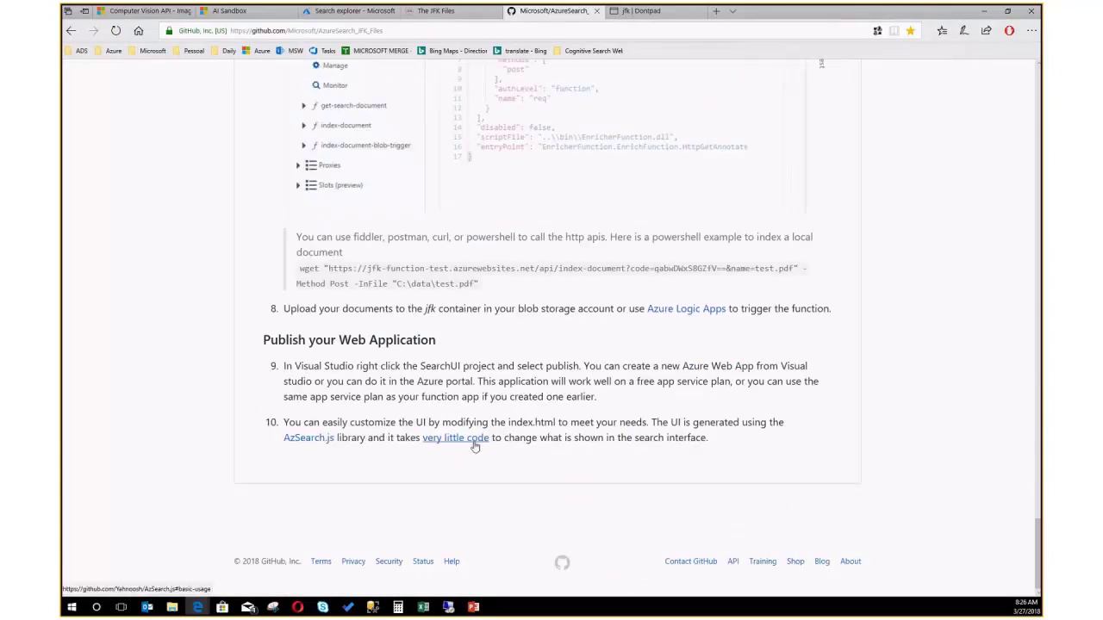
left_click(463, 441)
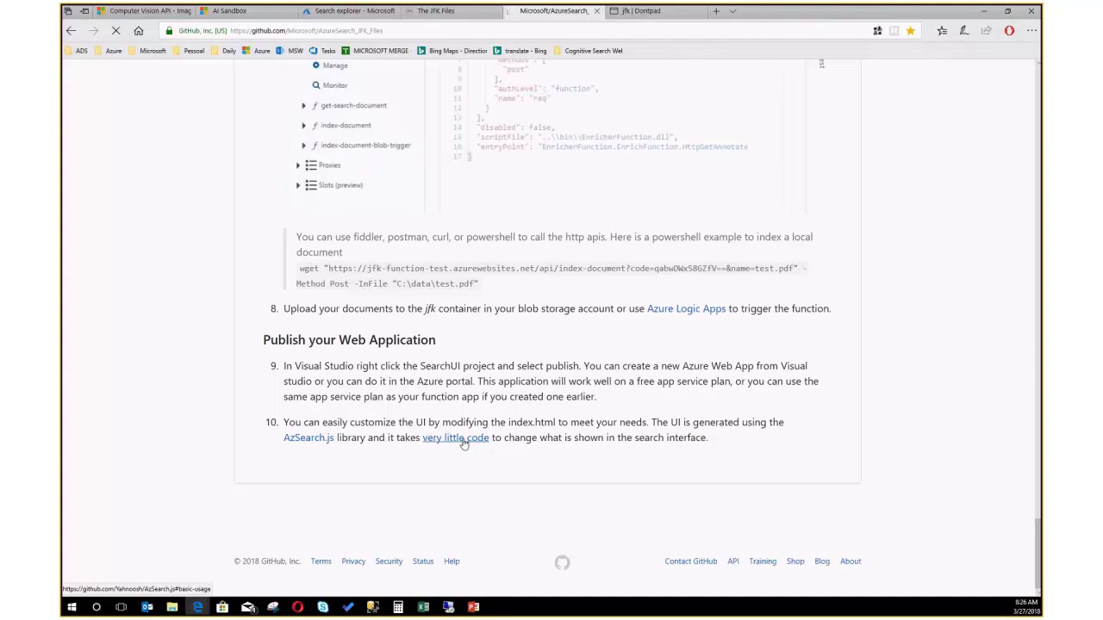